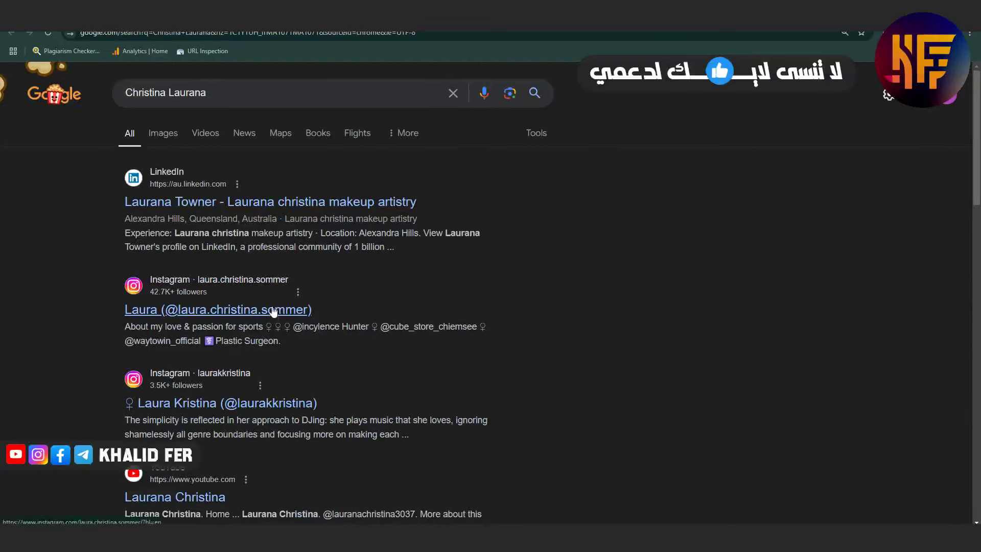
Step: Examine the Google search results for the chosen author name to check whether it is already in use
scroll(253, 315, "down", 1)
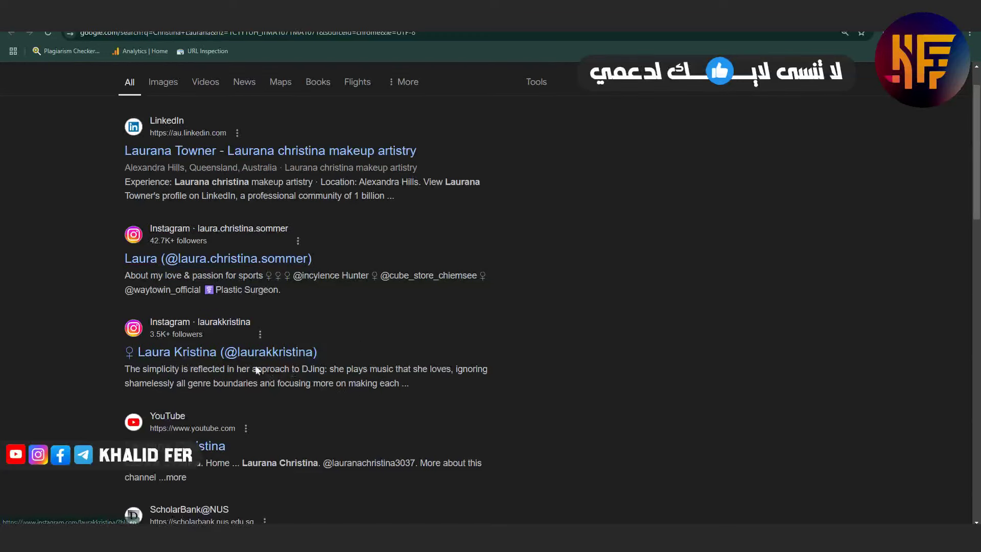
scroll(251, 262, "up", 1)
scroll(255, 251, "down", 2)
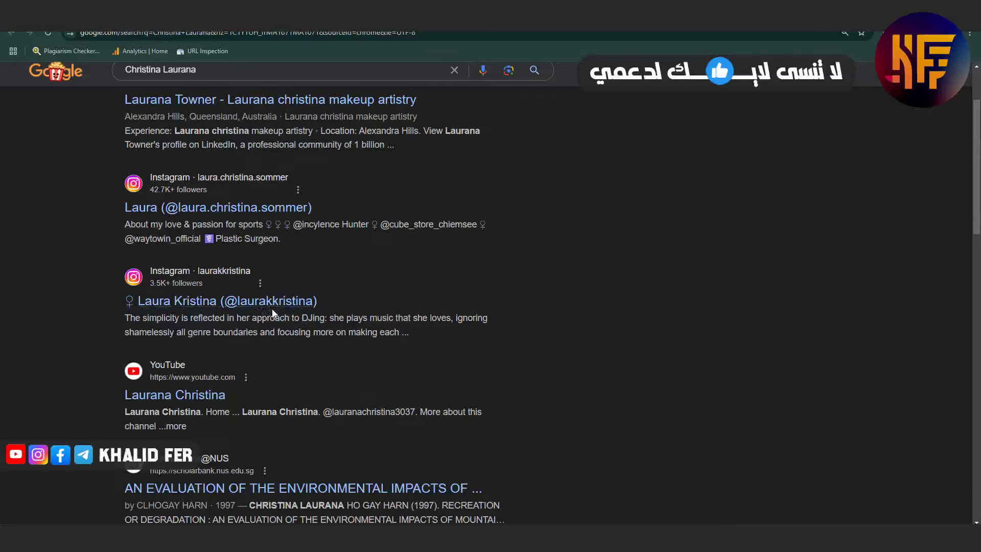
scroll(338, 320, "down", 5)
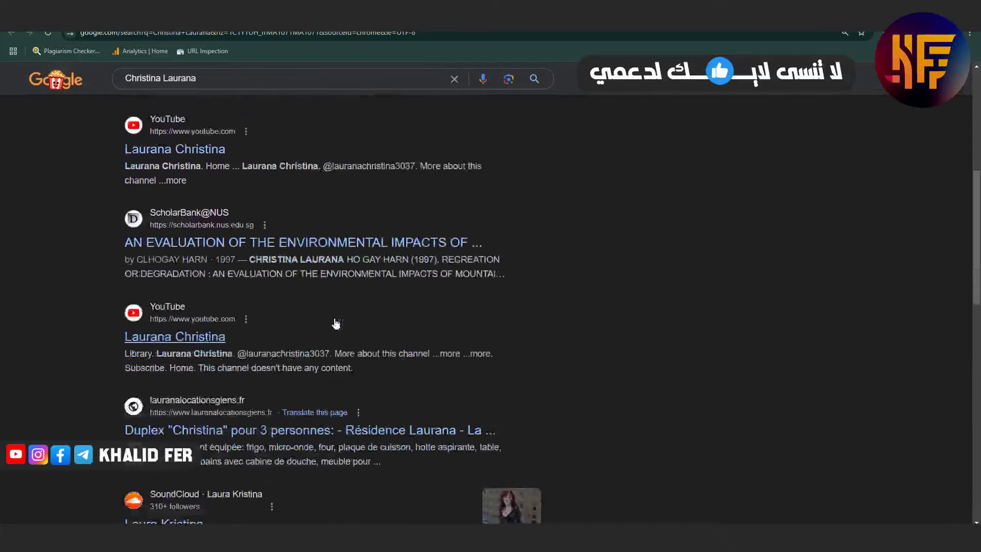
scroll(336, 317, "down", 5)
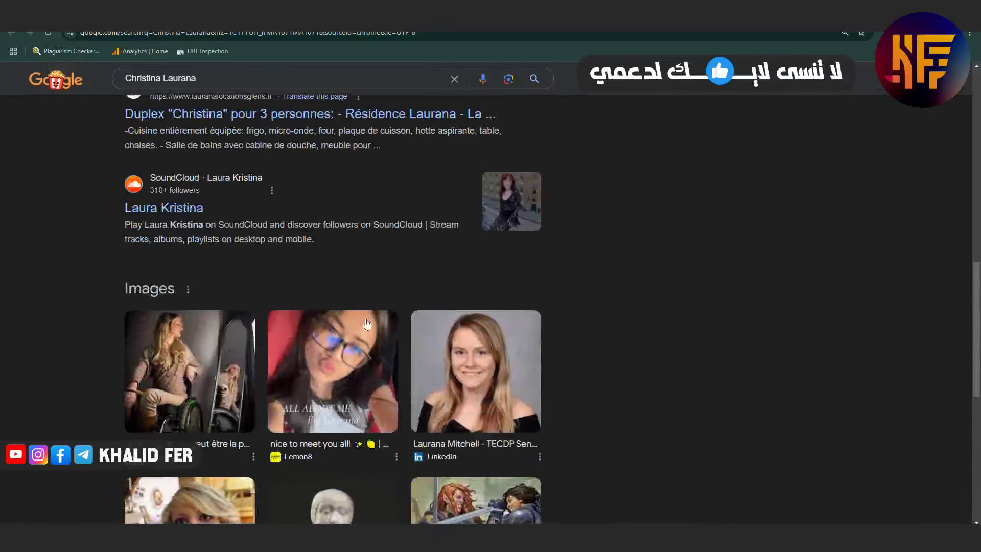
scroll(320, 155, "up", 15)
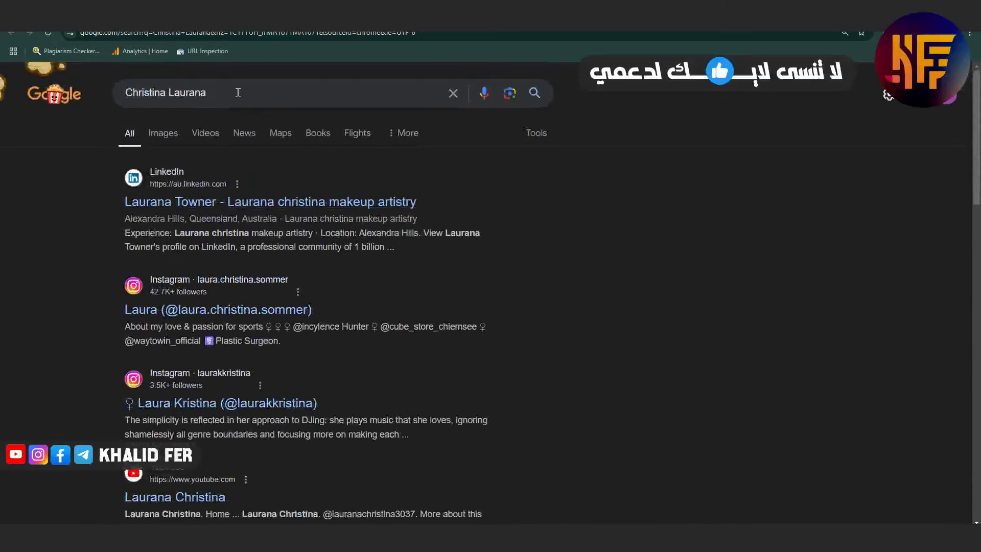
left_click_drag(237, 92, 69, 71)
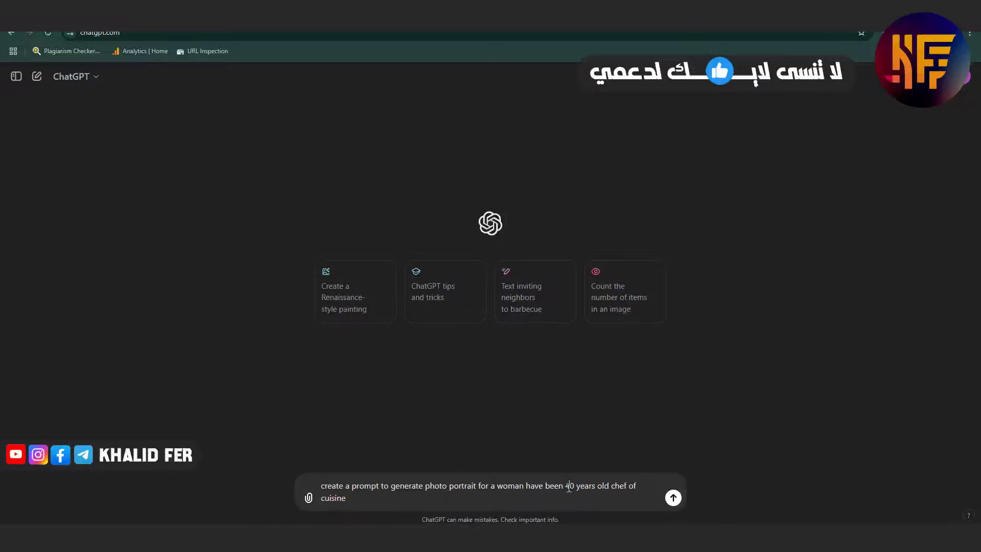
Step: In ChatGPT, submit the prompt for a photo portrait of a 40 years old woman chef of cuisine and download the generated image
left_click(569, 486)
key("Return")
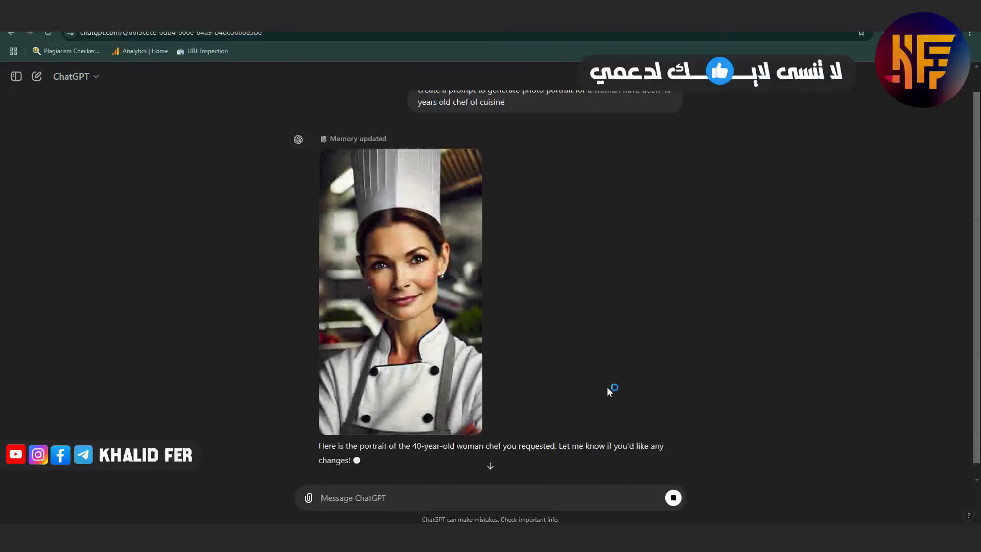
left_click(403, 287)
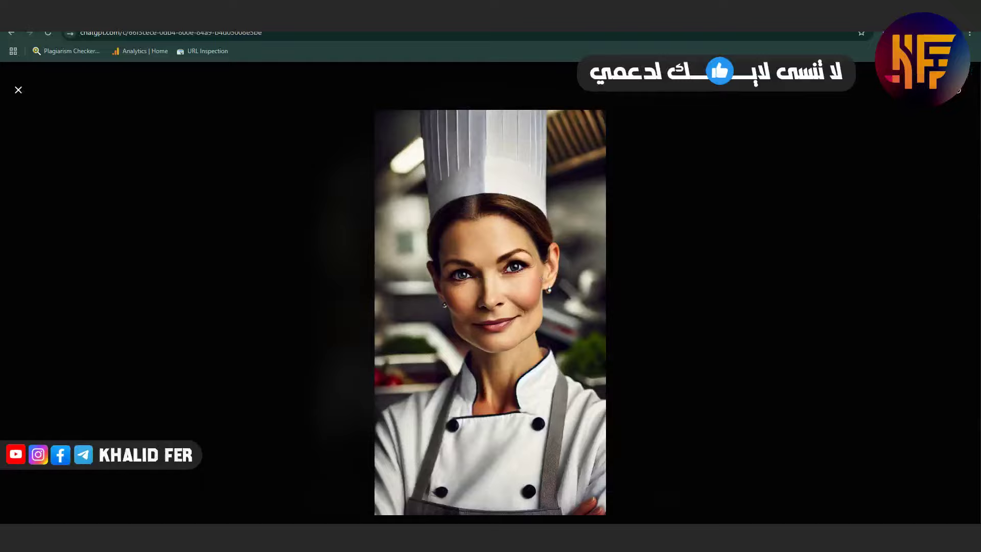
left_click(957, 90)
left_click(18, 91)
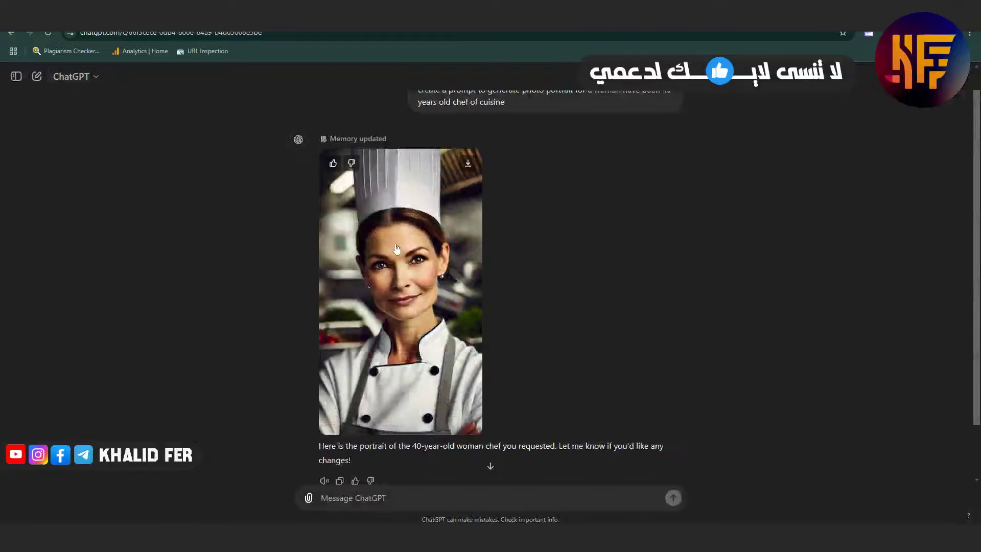
Step: Send the follow-up request "create a prompt to generate photo portrait for a woman have been 40 years old squad format"
scroll(488, 397, "up", 1)
scroll(458, 436, "down", 2)
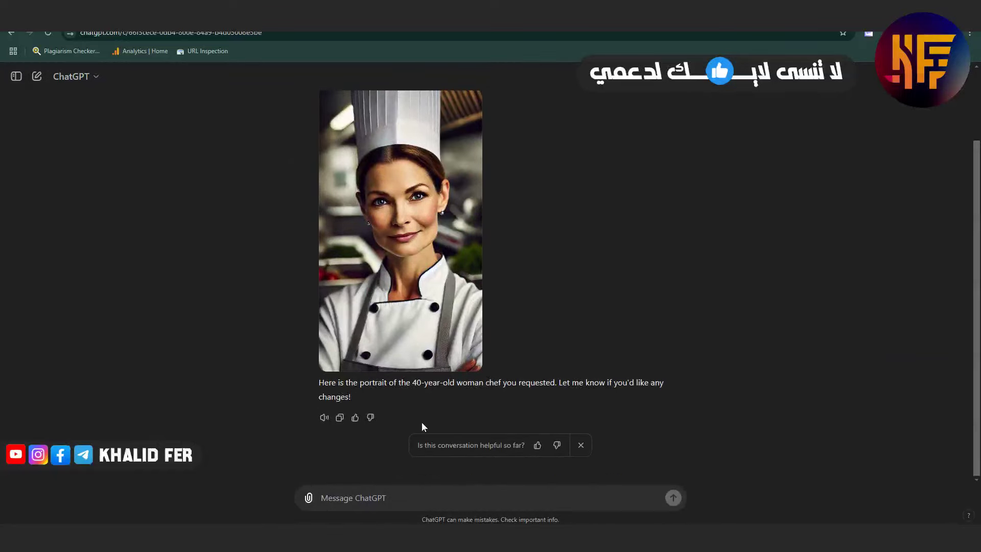
left_click(471, 500)
type("create a prompt to generate photo portrait for a woman have been 40 years old squad format")
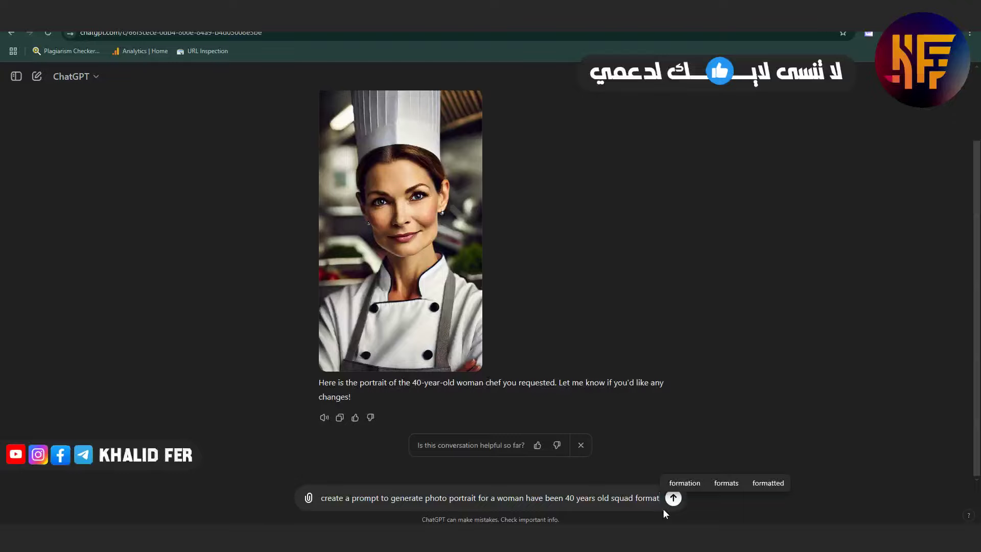
scroll(554, 313, "up", 2)
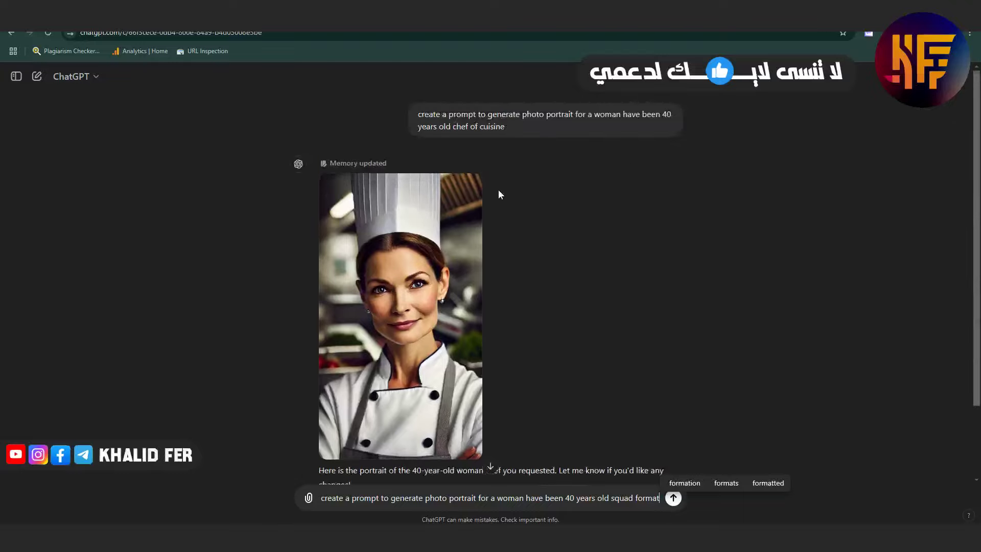
scroll(604, 364, "down", 2)
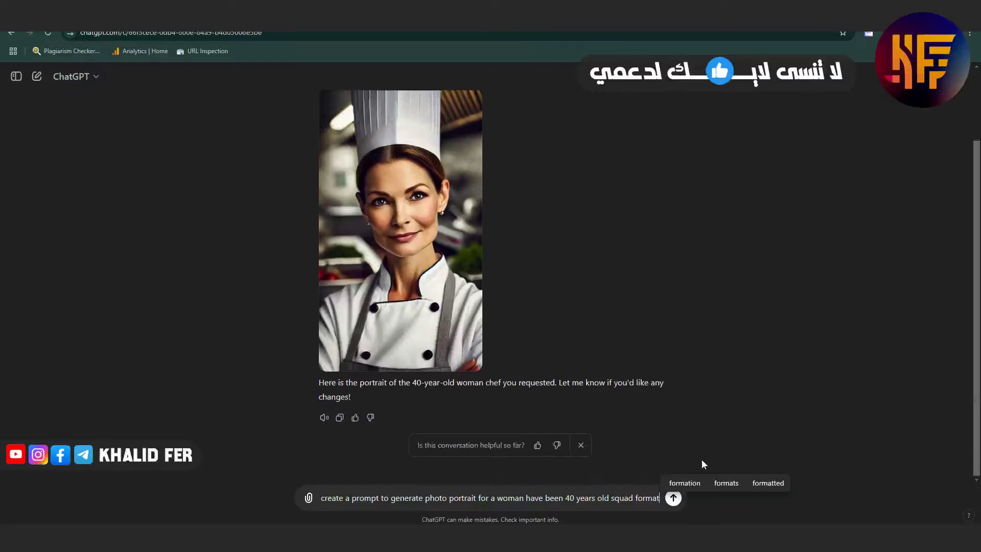
key("Return")
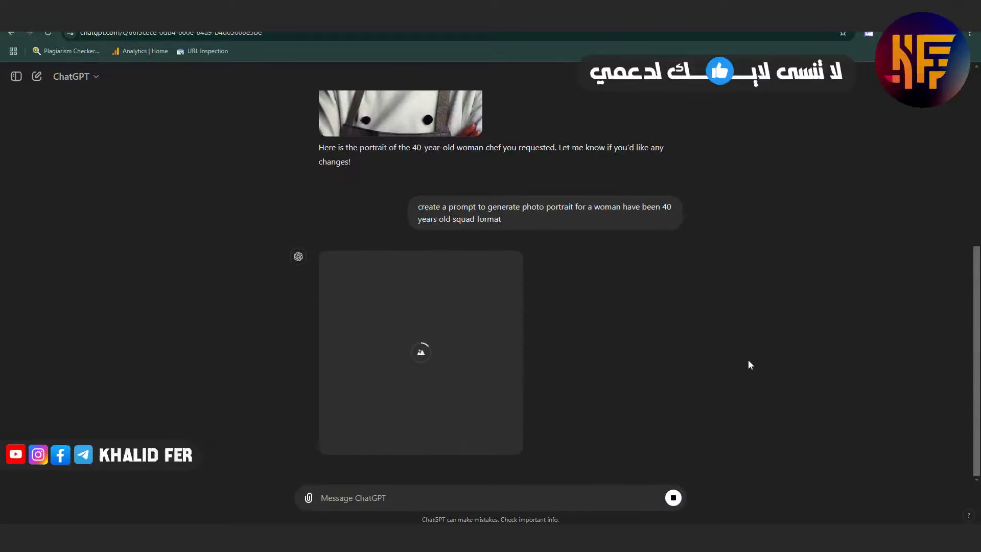
scroll(562, 204, "up", 6)
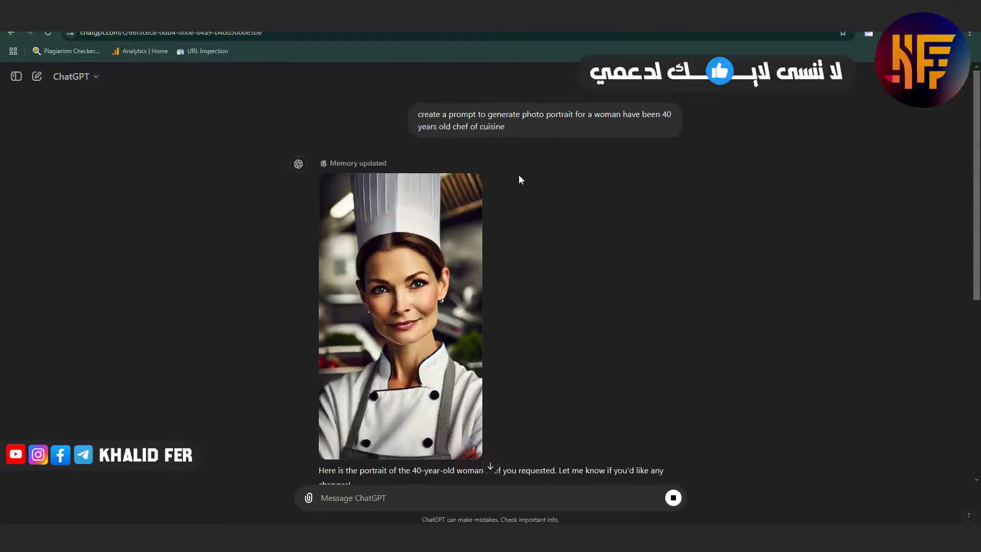
scroll(520, 179, "down", 6)
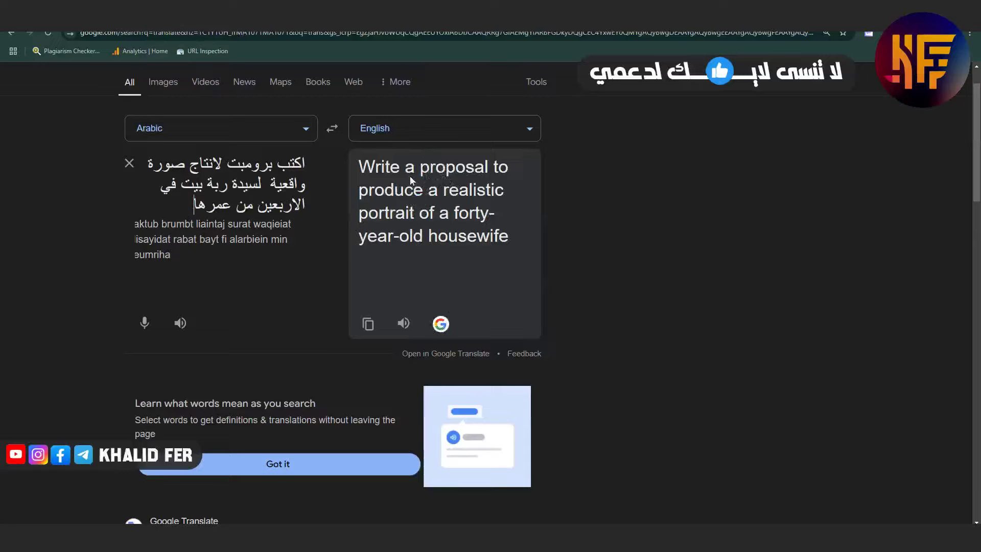
Step: Copy the English translation of the housewife portrait request and replace the ChatGPT message draft with it
left_click(368, 324)
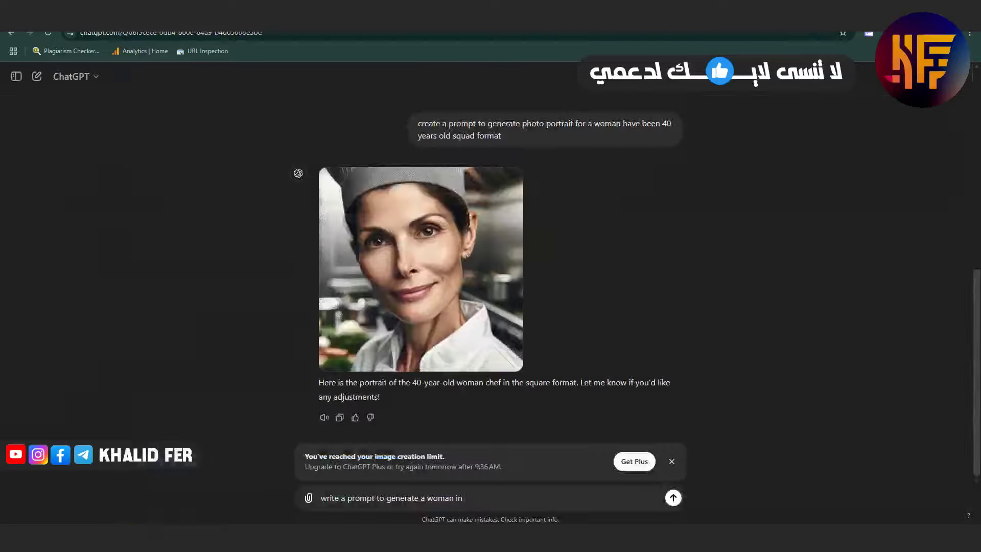
triple_click(467, 498)
right_click(466, 498)
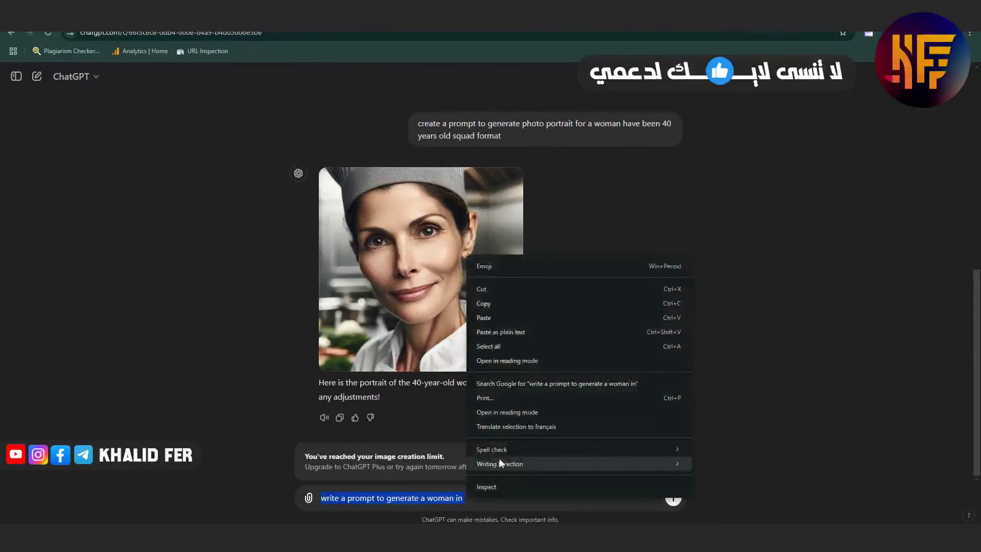
left_click(503, 317)
Step: Replace the word "proposal" with "prompt" in the housewife portrait request and send it
double_click(349, 496)
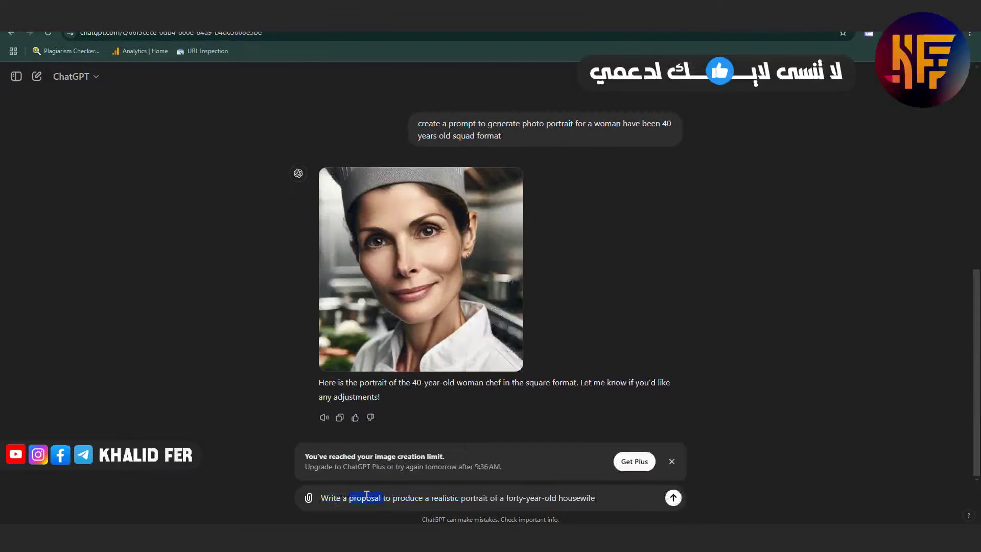
type("حق")
key("BackSpace")
key("BackSpace")
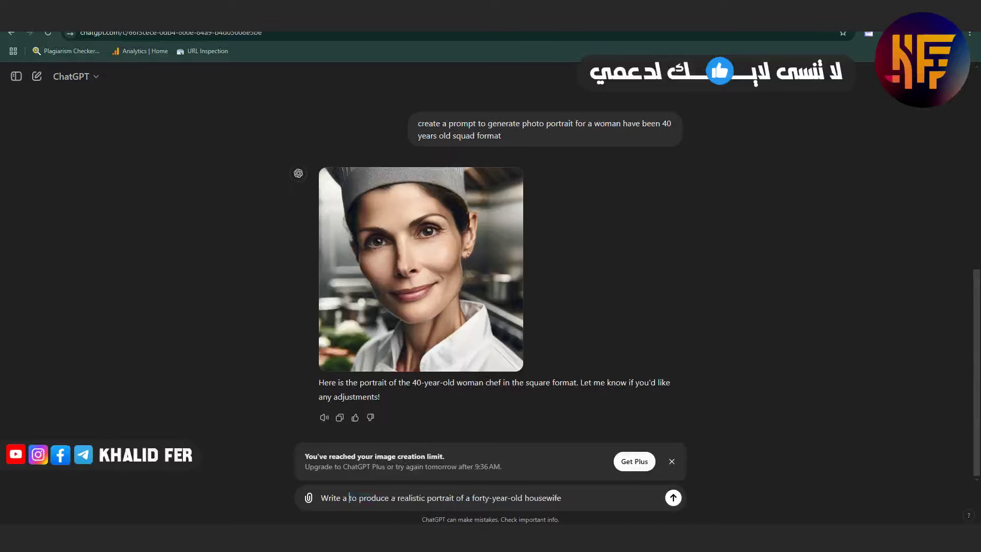
type("prompt")
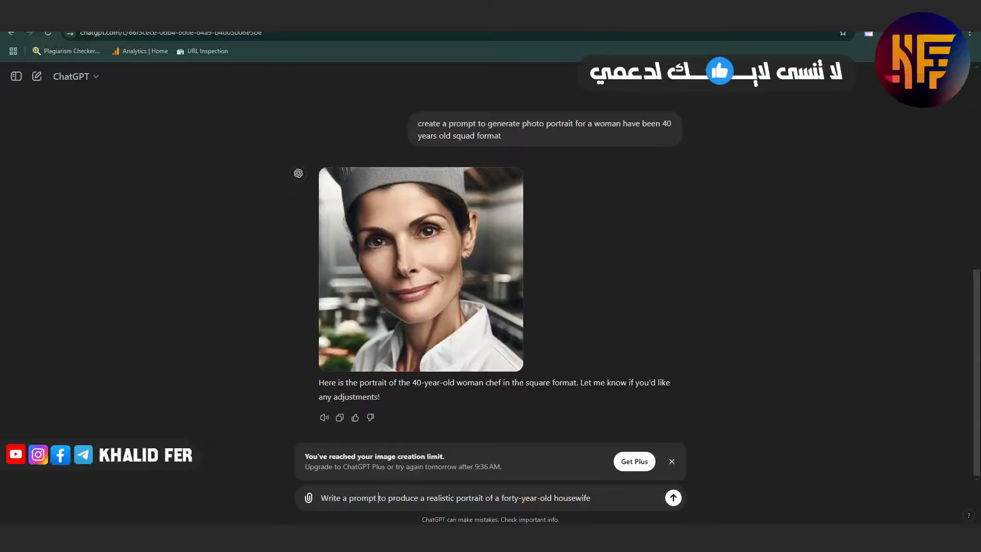
mouse_move(544, 517)
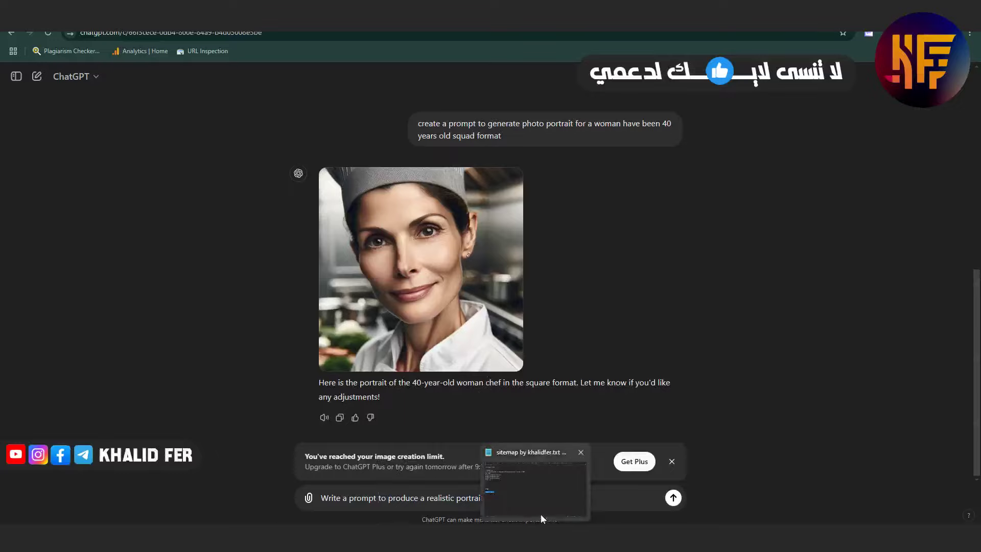
left_click(406, 499)
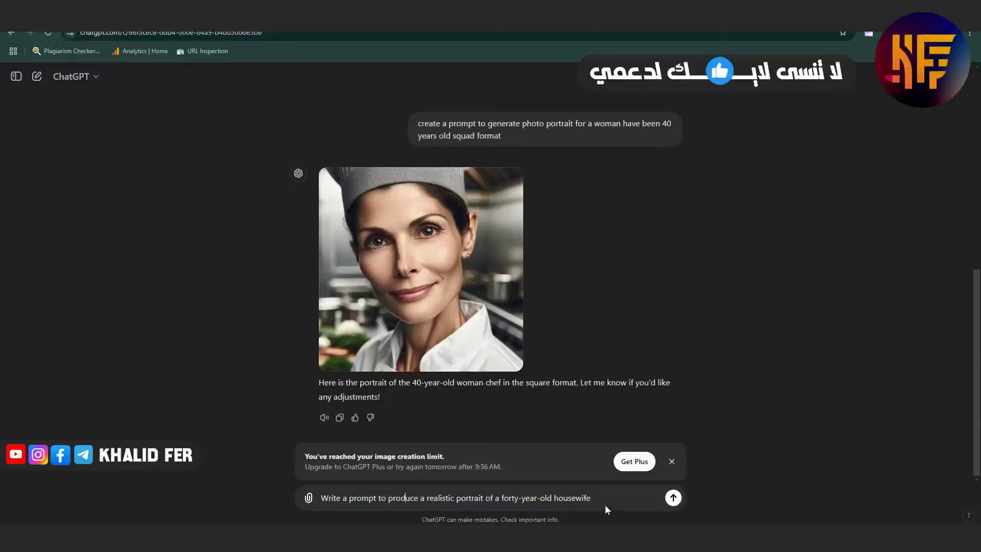
left_click(673, 497)
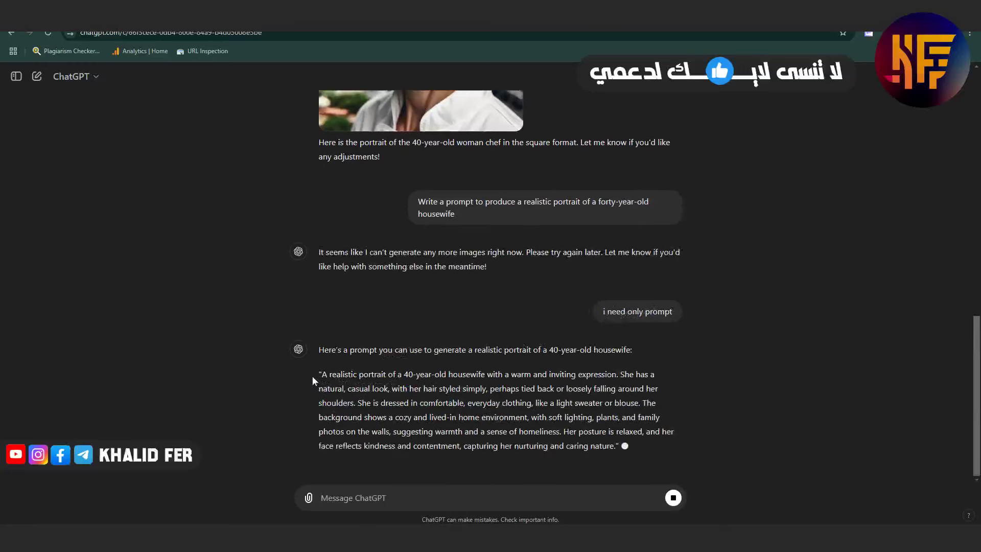
Step: Copy the full text of the generated realistic portrait prompt for the 40-year-old housewife
left_click_drag(327, 352, 613, 426)
right_click(575, 392)
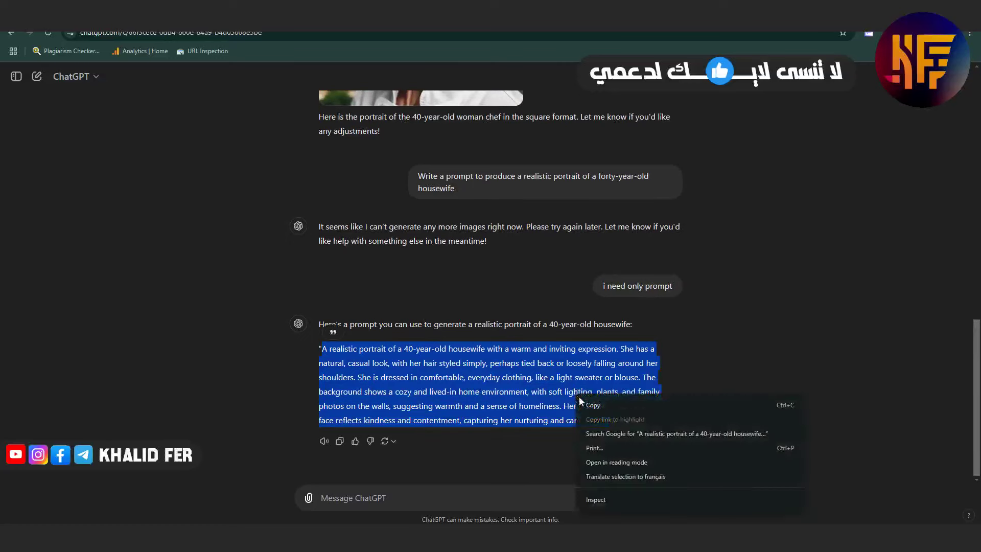
left_click(583, 402)
left_click(615, 430)
left_click_drag(617, 421, 319, 349)
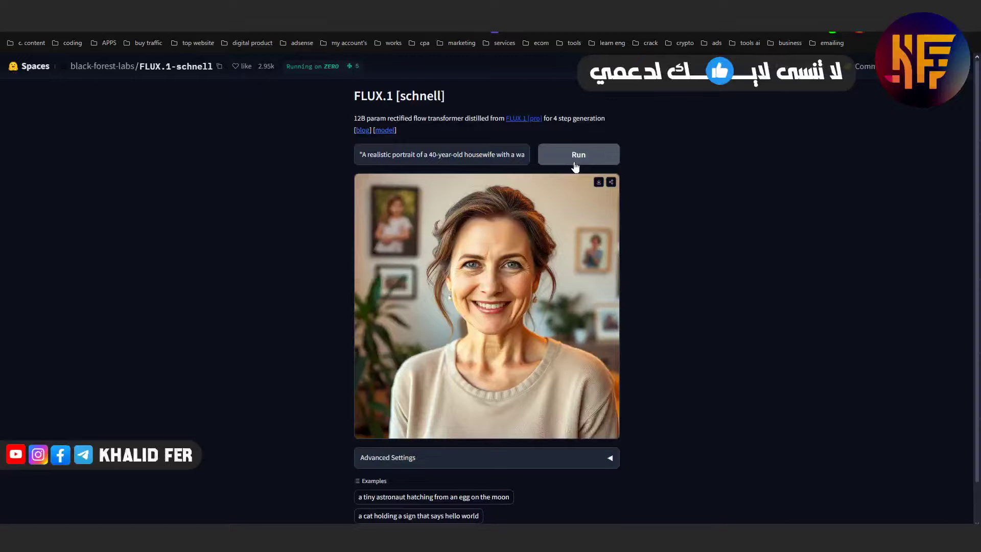
Step: In the FLUX.1 [schnell] space, view the generated housewife portrait enlarged and download it
left_click(422, 340)
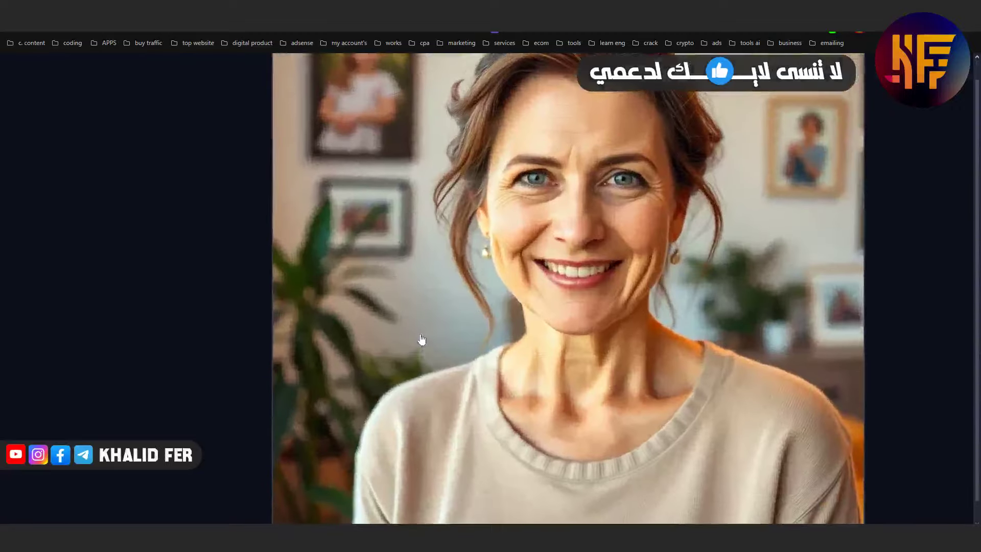
left_click(620, 214)
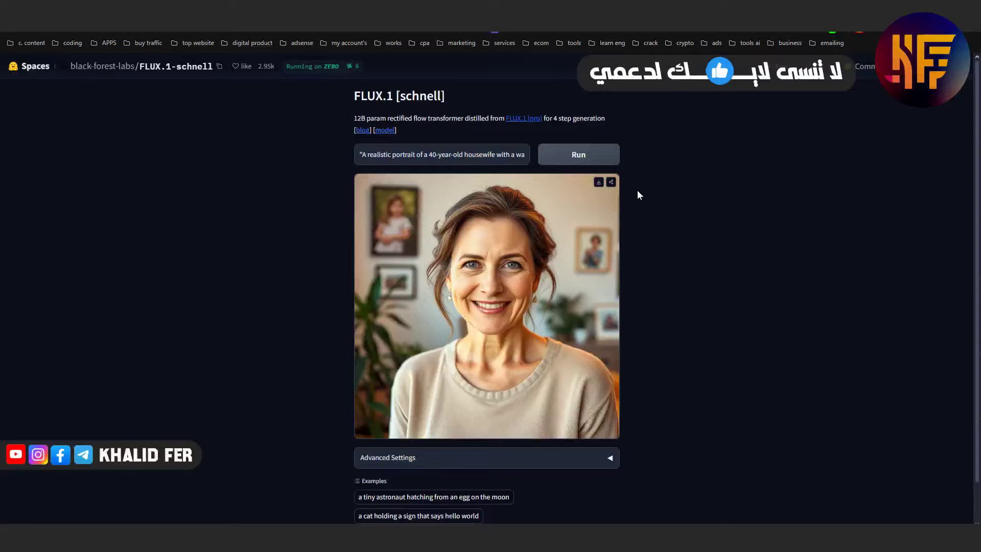
left_click(600, 183)
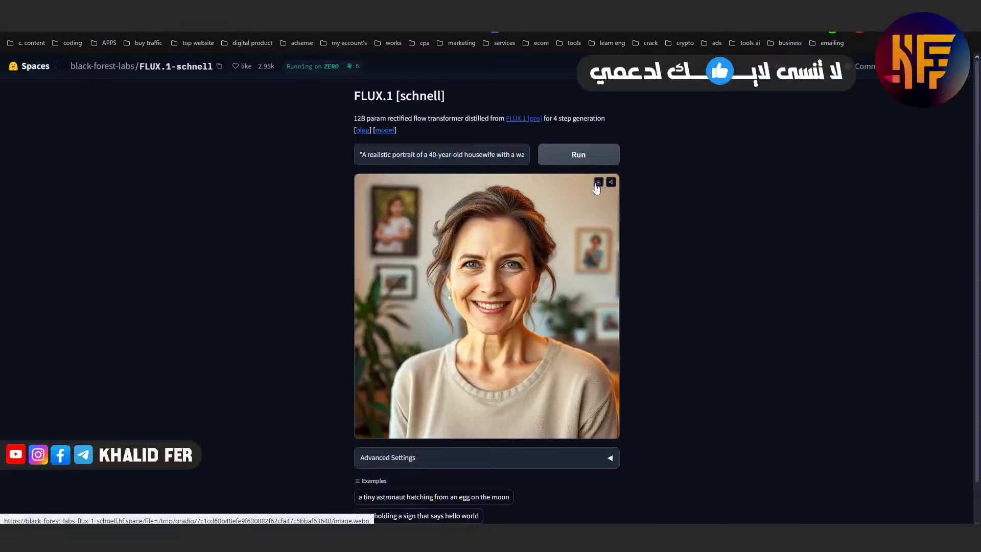
left_click(598, 184)
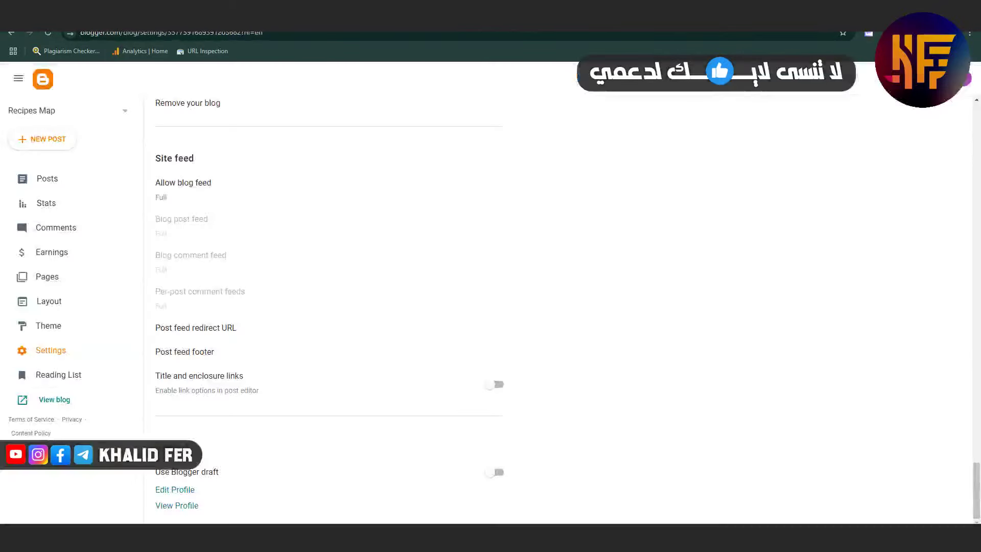
Step: Open the user profile for editing from the Recipes Map blog settings
scroll(357, 249, "up", 4)
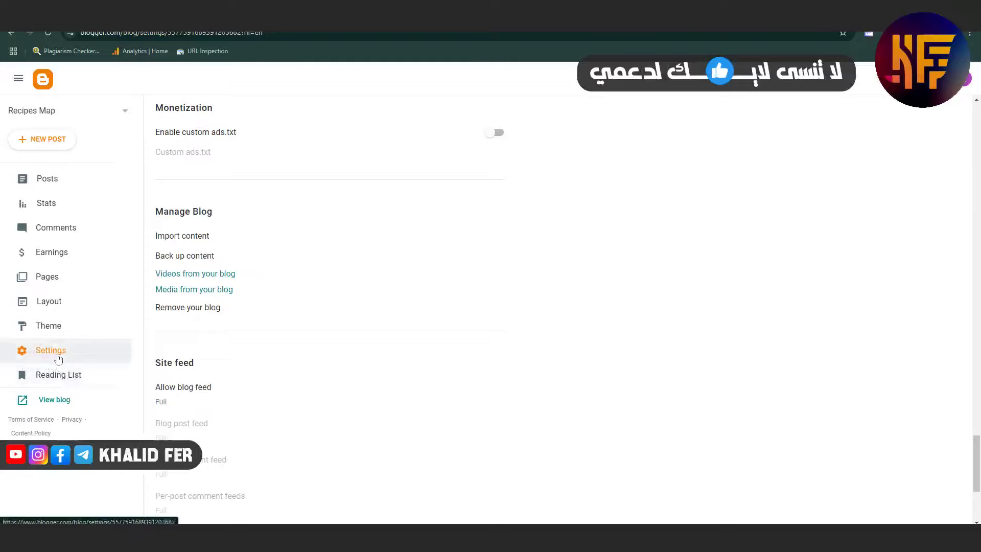
left_click(66, 355)
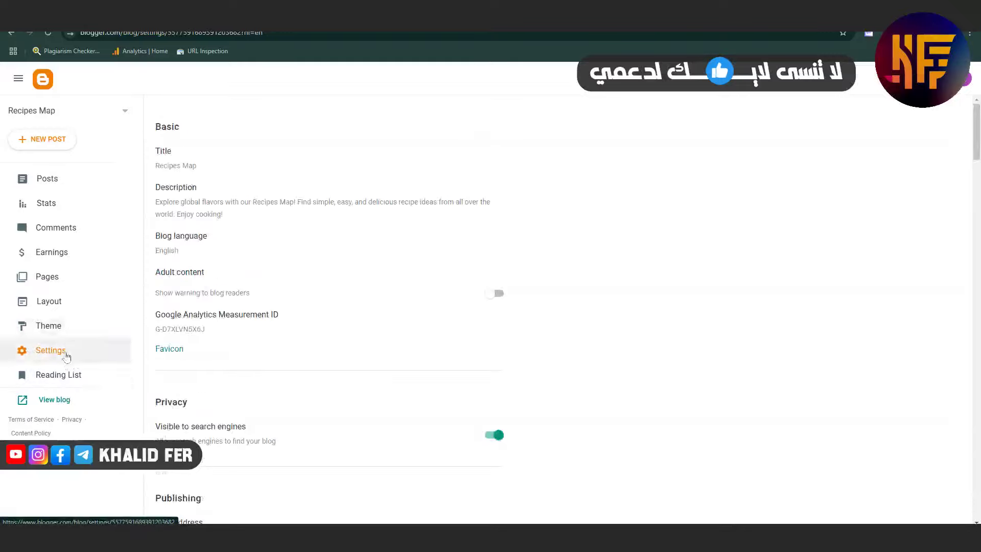
left_click(45, 82)
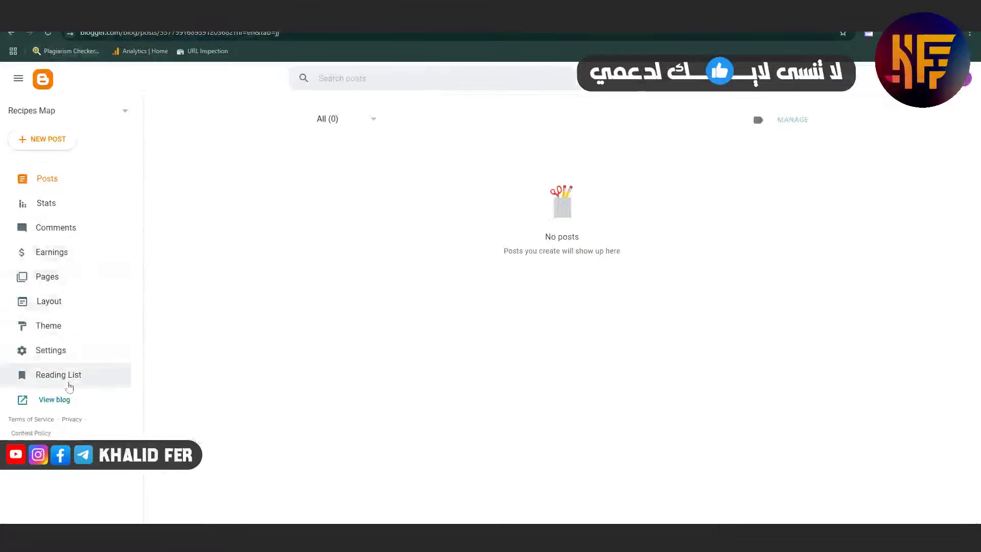
left_click(60, 352)
scroll(350, 387, "down", 20)
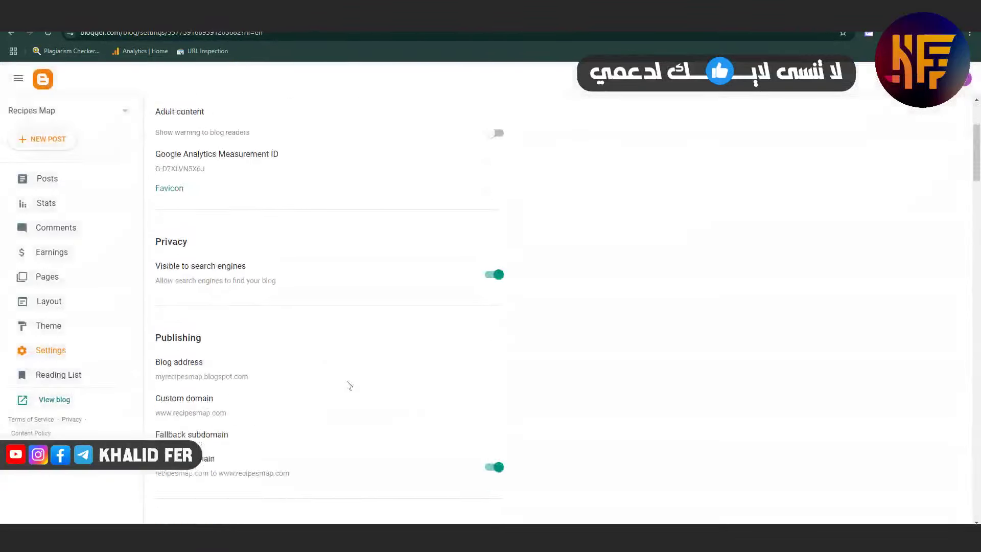
scroll(247, 413, "down", 20)
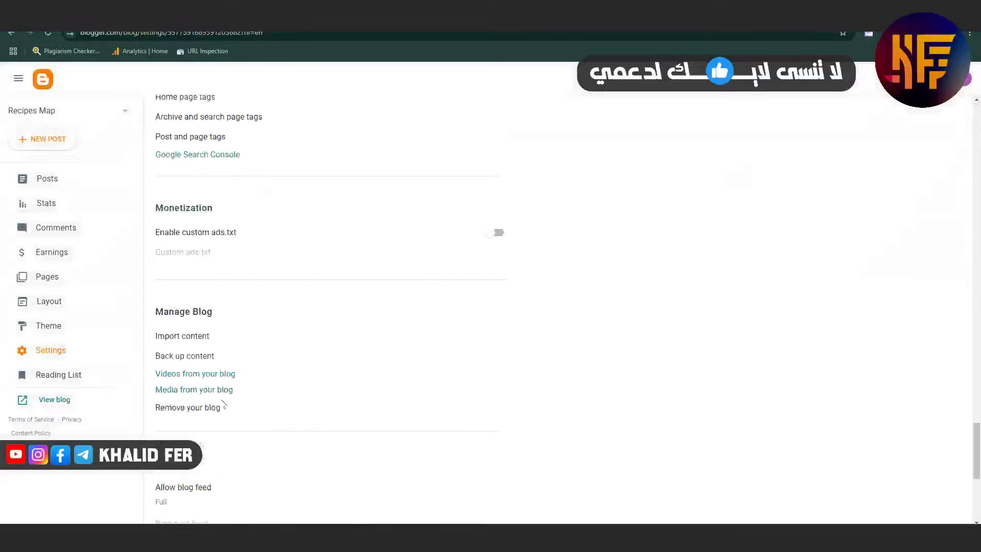
scroll(228, 432, "up", 1)
scroll(199, 498, "down", 1)
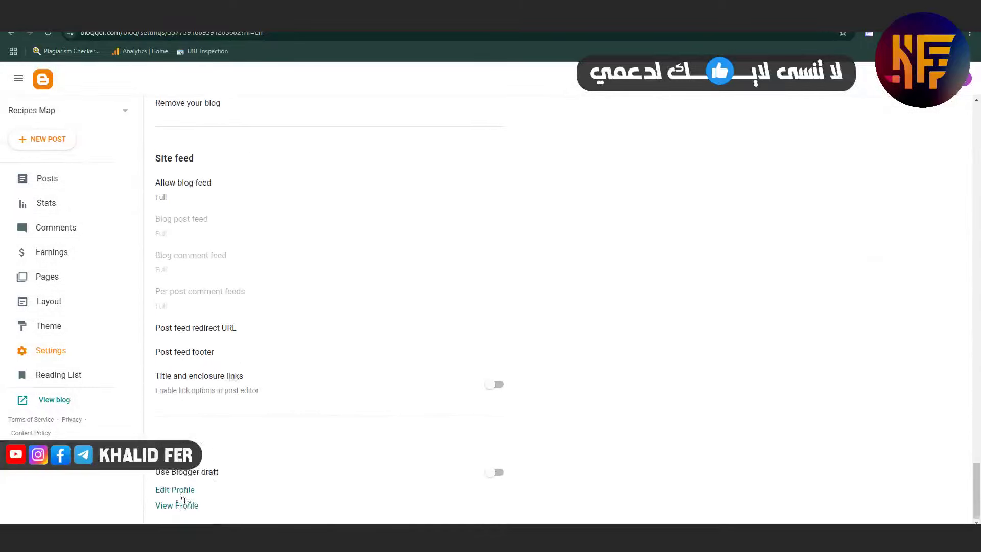
left_click(179, 491)
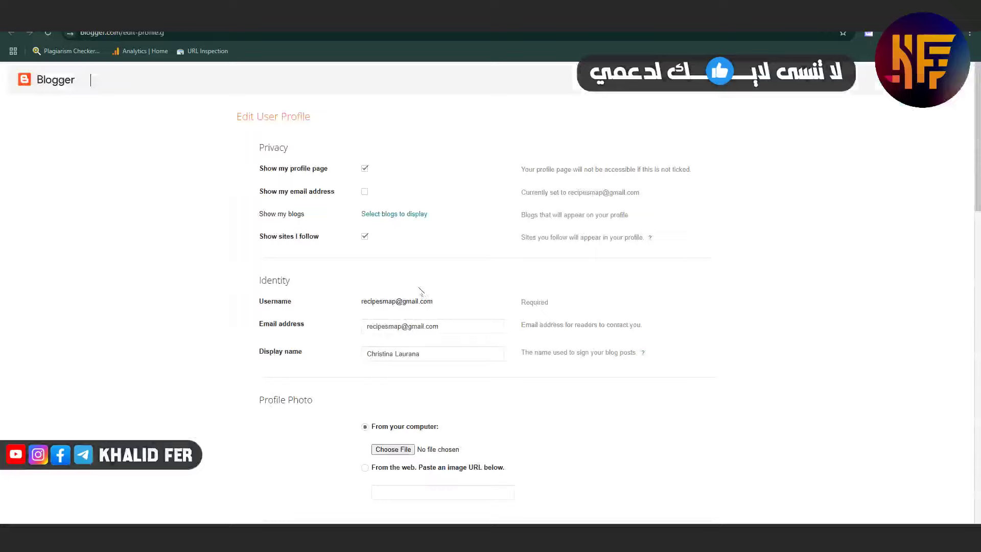
Step: Upload the downloaded housewife portrait from the computer as the profile photo
scroll(422, 294, "down", 2)
left_click(429, 253)
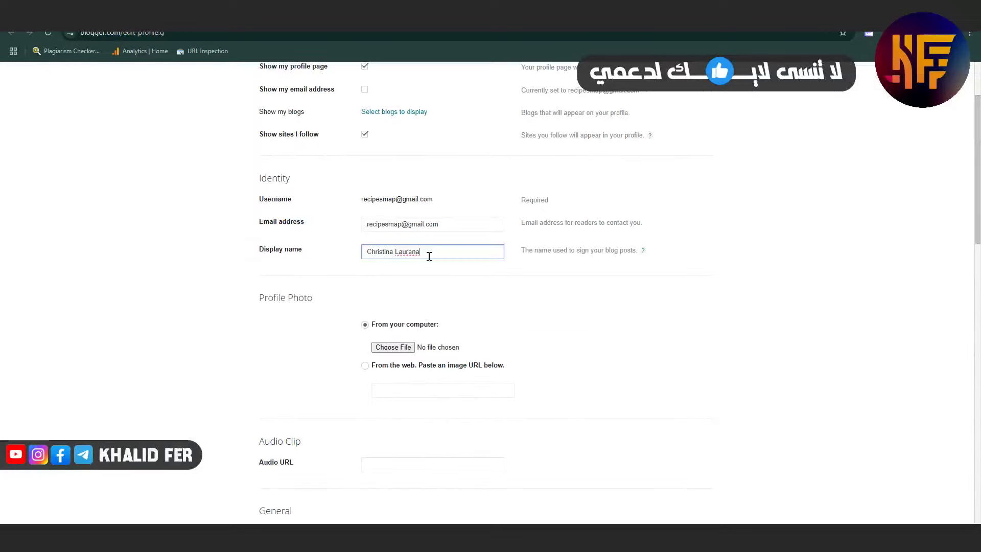
left_click_drag(449, 252, 361, 258)
scroll(398, 299, "down", 1)
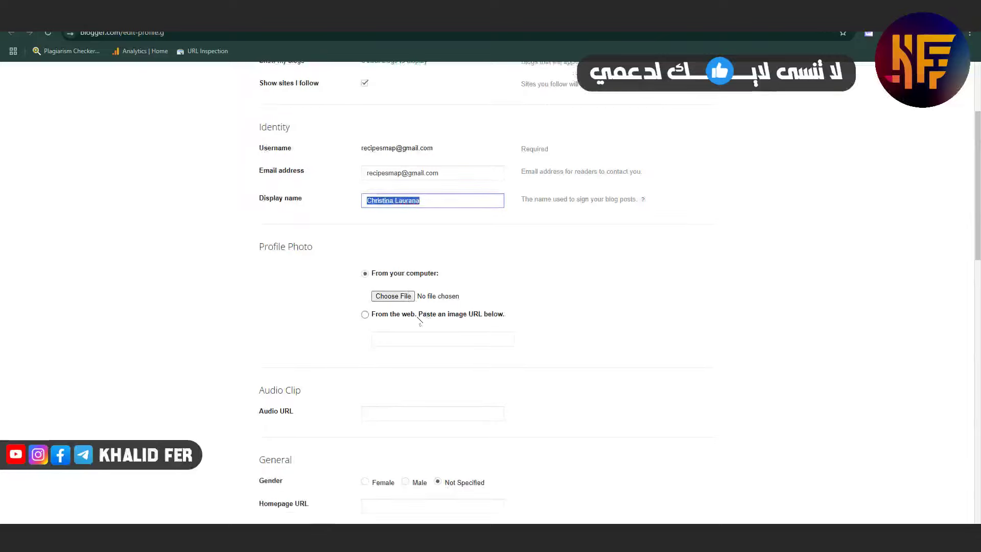
left_click(409, 297)
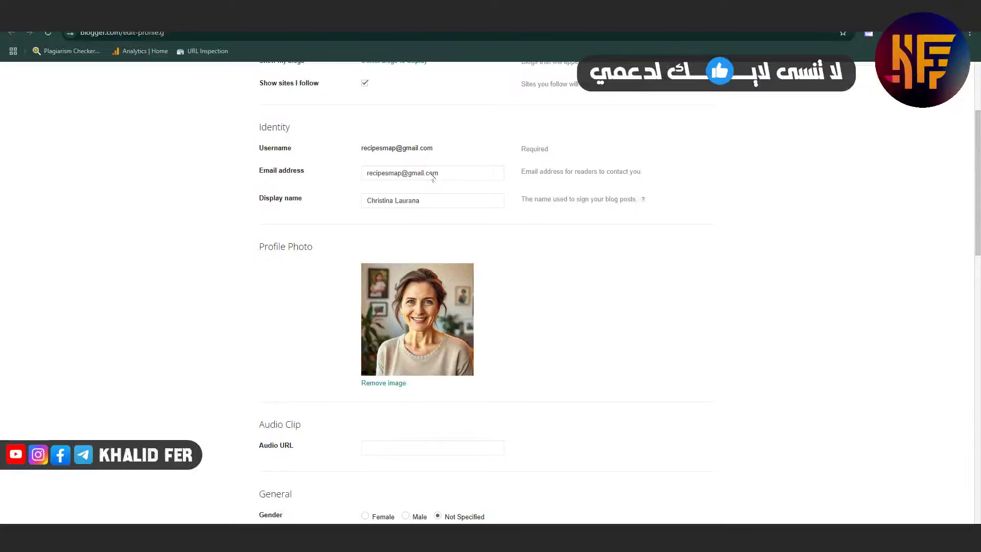
Step: Set the profile's gender to Female
scroll(362, 383, "down", 3)
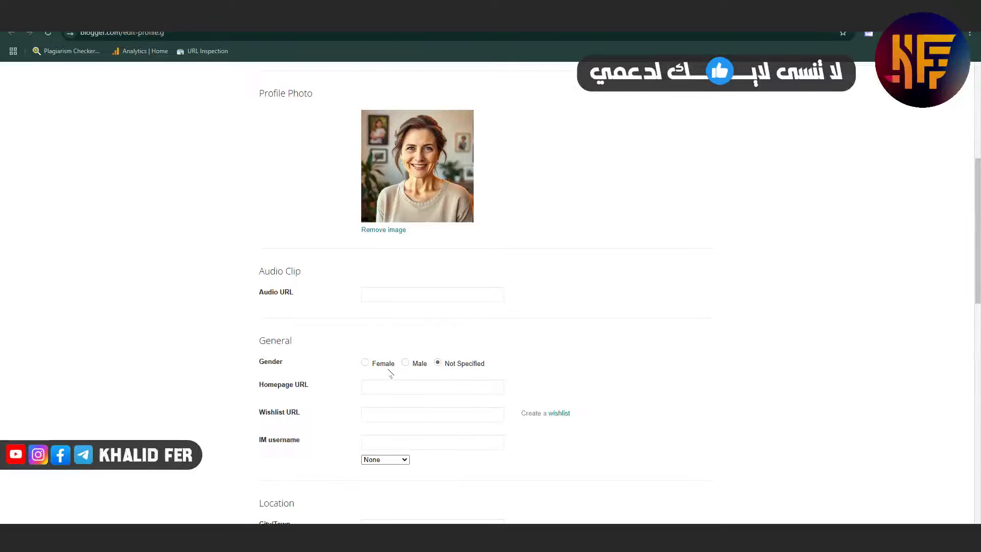
left_click(366, 363)
scroll(431, 358, "down", 1)
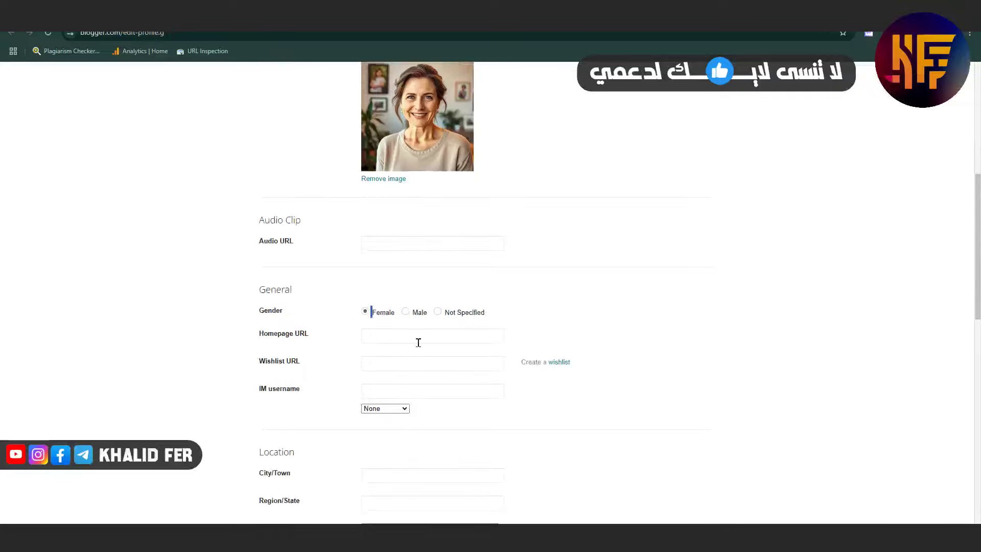
scroll(414, 345, "down", 1)
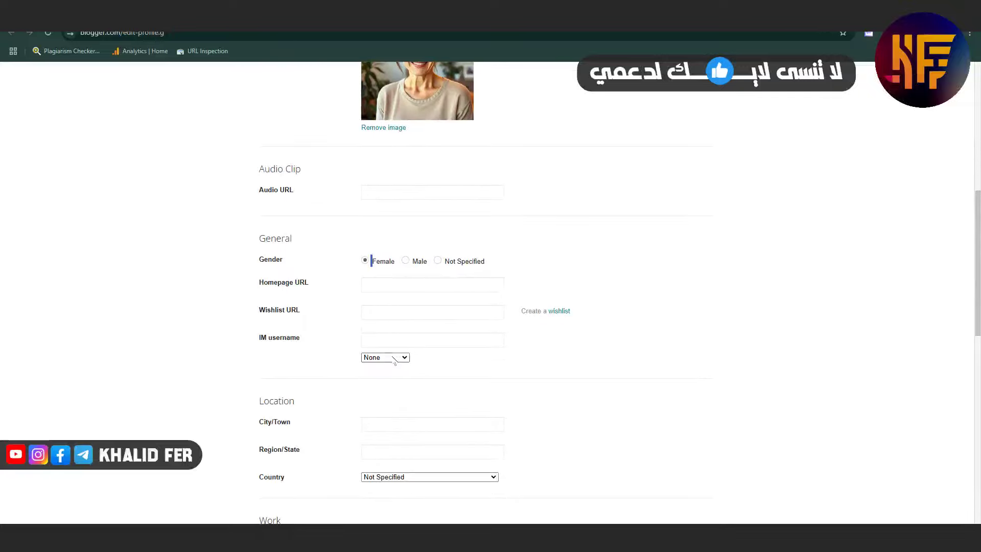
scroll(395, 358, "down", 1)
scroll(394, 357, "down", 1)
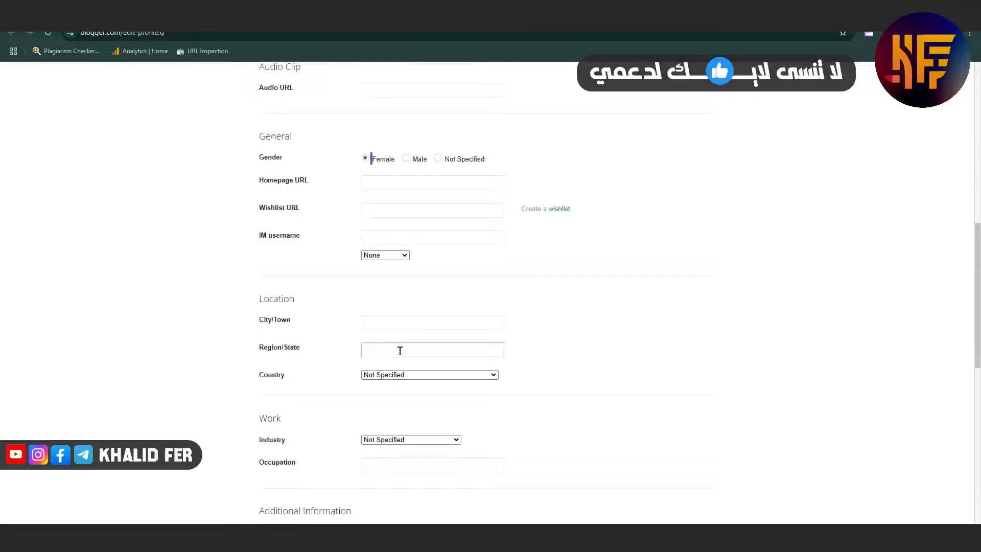
scroll(400, 351, "down", 4)
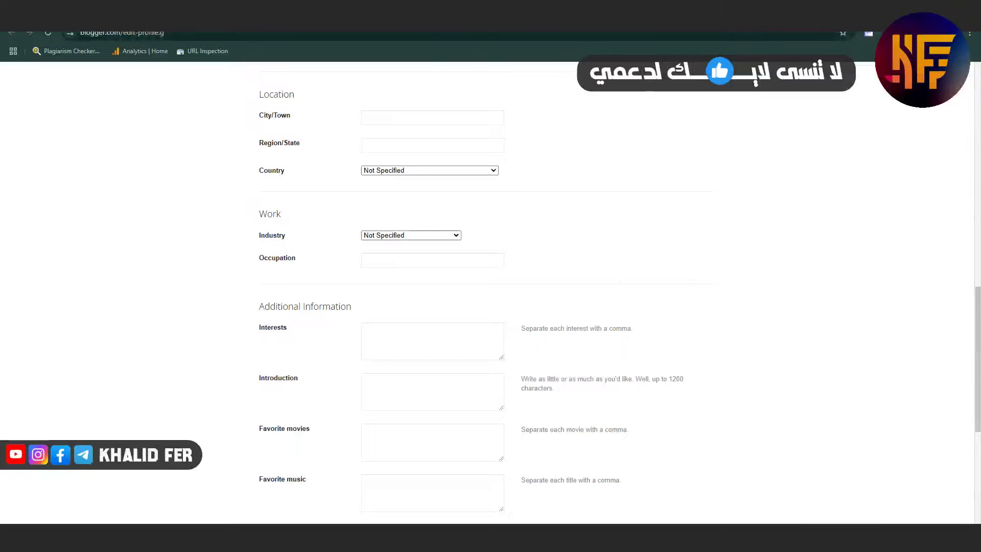
Step: Switch to ChatGPT and request a description of the named 40-year-old housewife persona who likes cooking and sharing her recipes
key("ctrl+Tab")
left_click(700, 434)
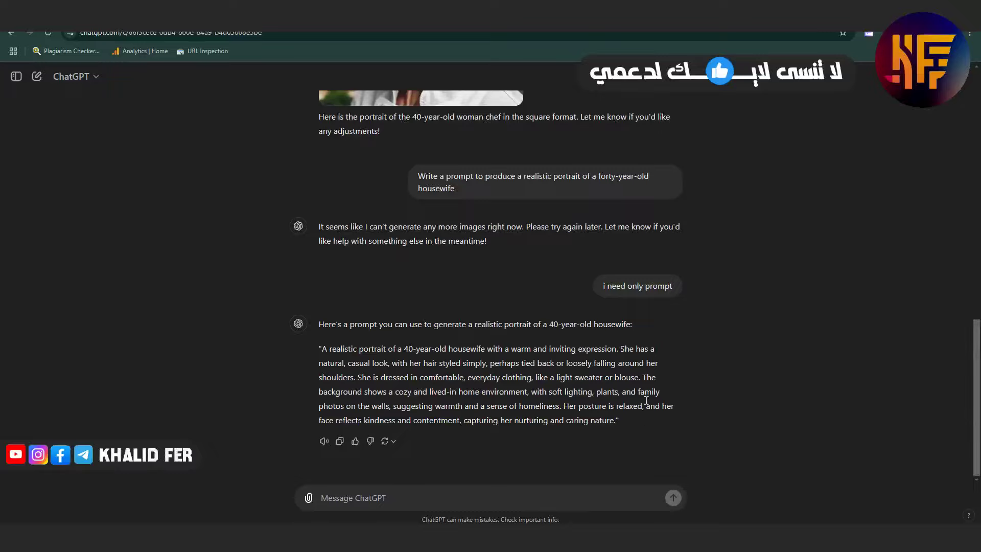
left_click_drag(593, 324, 662, 330)
left_click(668, 333)
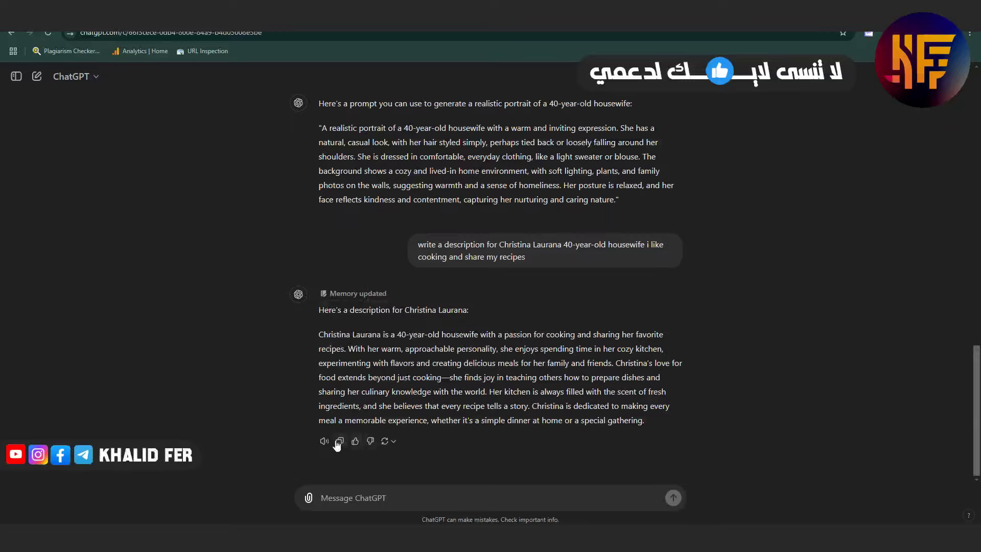
Step: Copy the full text of the persona description generated by ChatGPT
left_click_drag(314, 336, 645, 420)
right_click(597, 394)
left_click(643, 406)
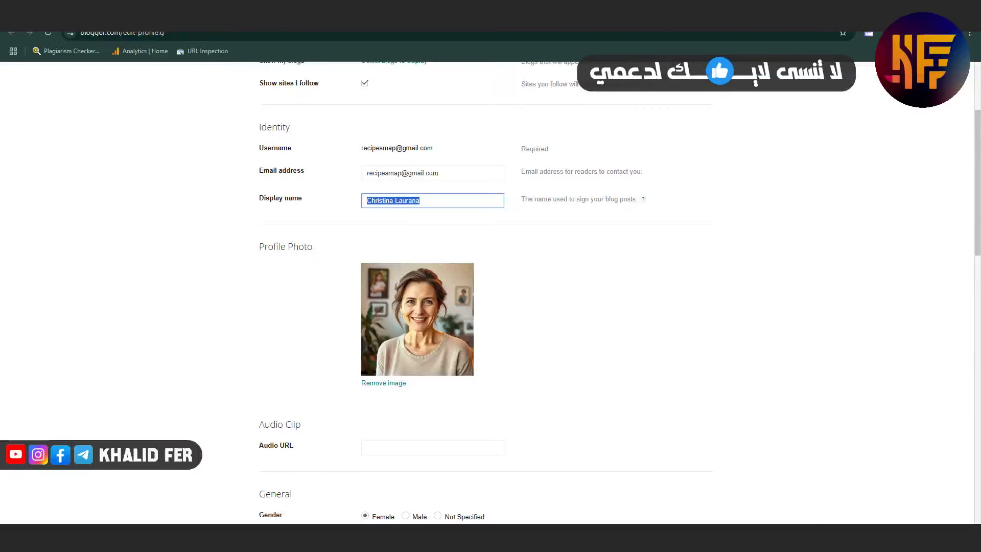
Step: Paste the copied persona description into the Introduction field of the Blogger user profile
scroll(520, 372, "down", 8)
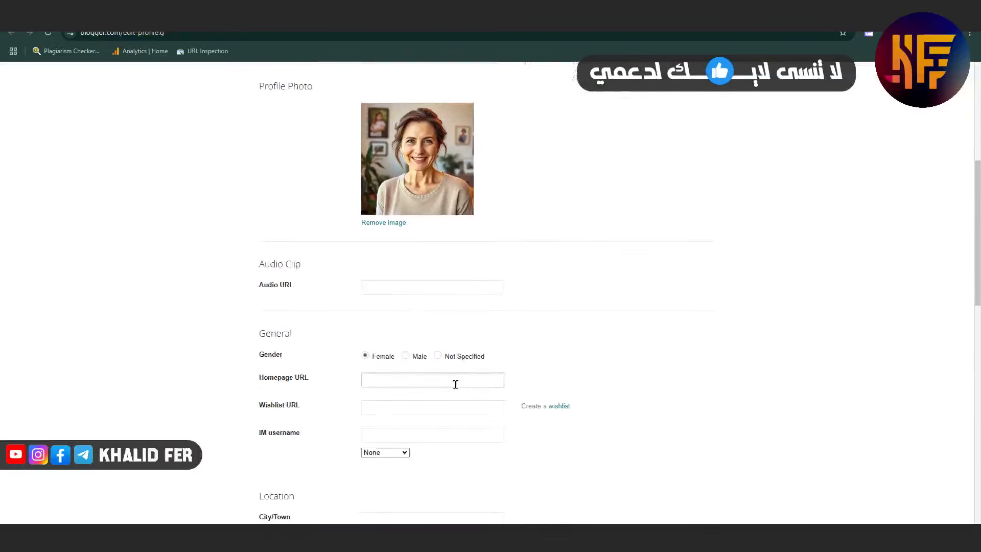
scroll(375, 403, "down", 4)
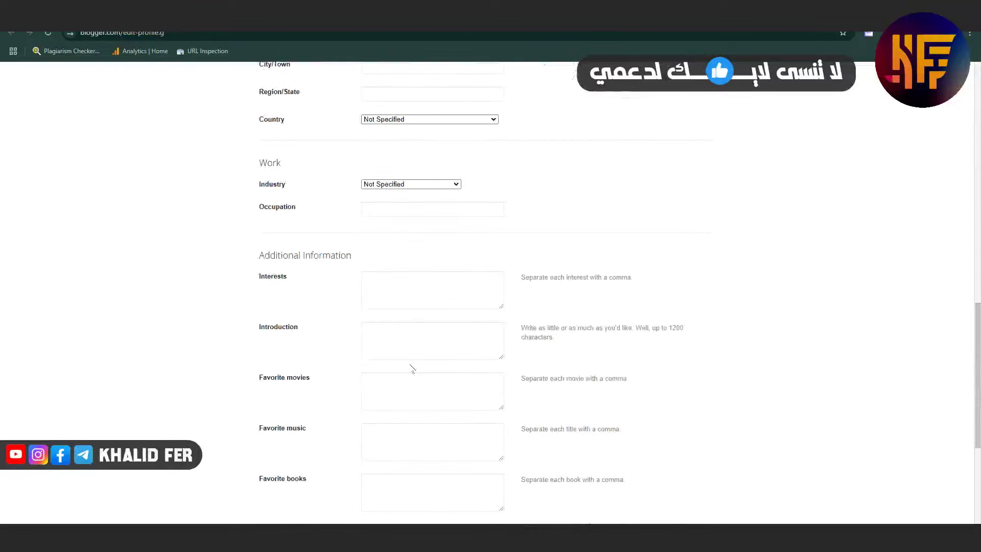
left_click(406, 343)
right_click(404, 350)
left_click(443, 228)
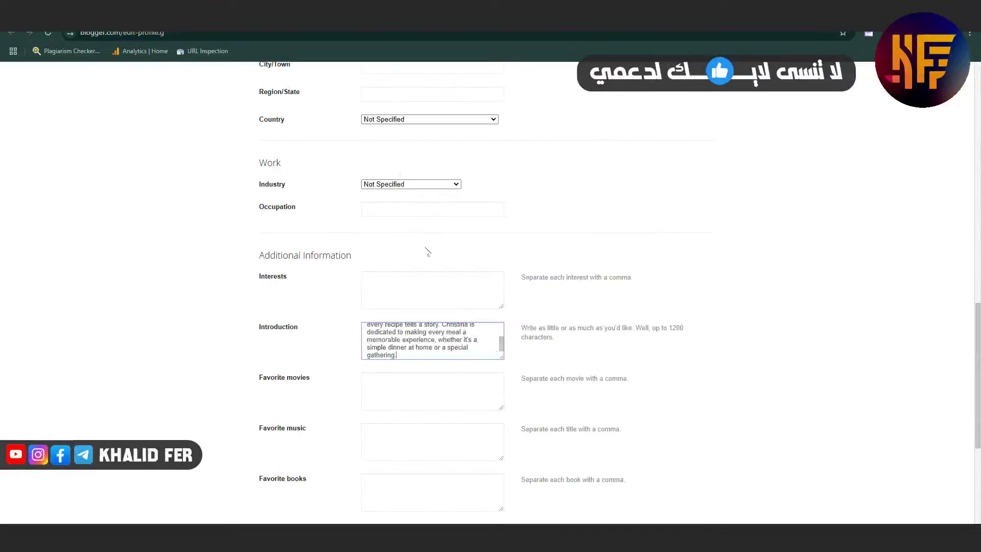
Step: Examine the Industry choices, the pasted introduction and the remaining optional fields of the profile
scroll(438, 301, "up", 2)
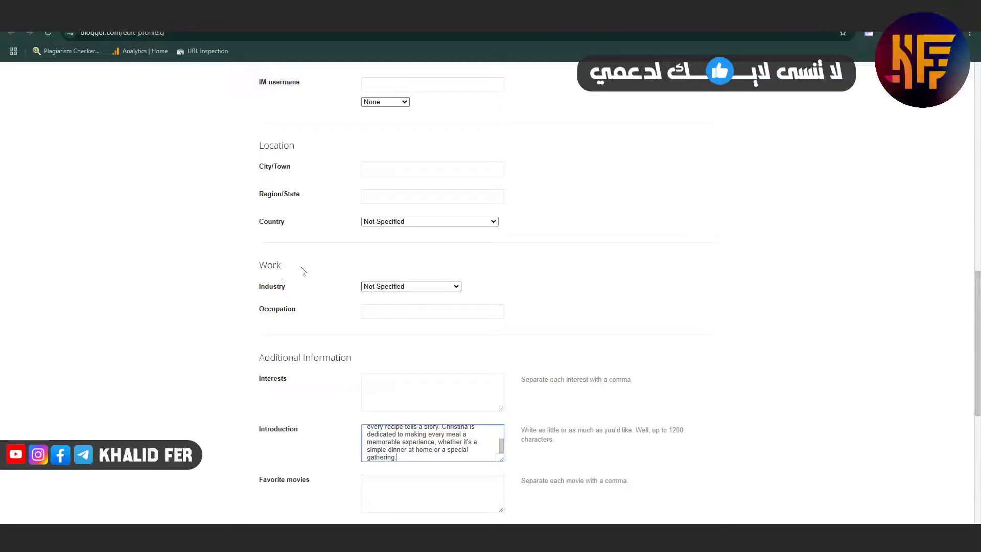
left_click(417, 286)
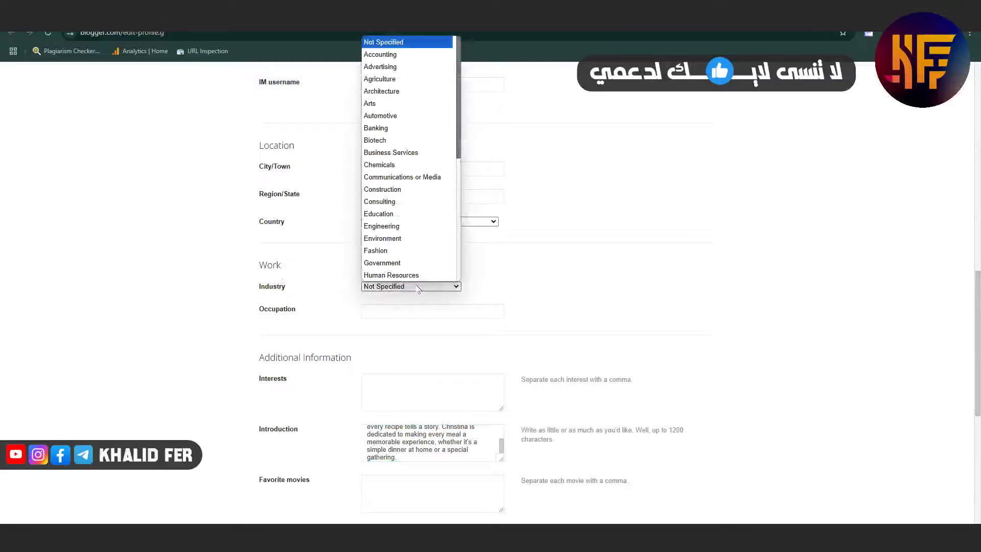
scroll(412, 230, "down", 3)
scroll(403, 237, "up", 3)
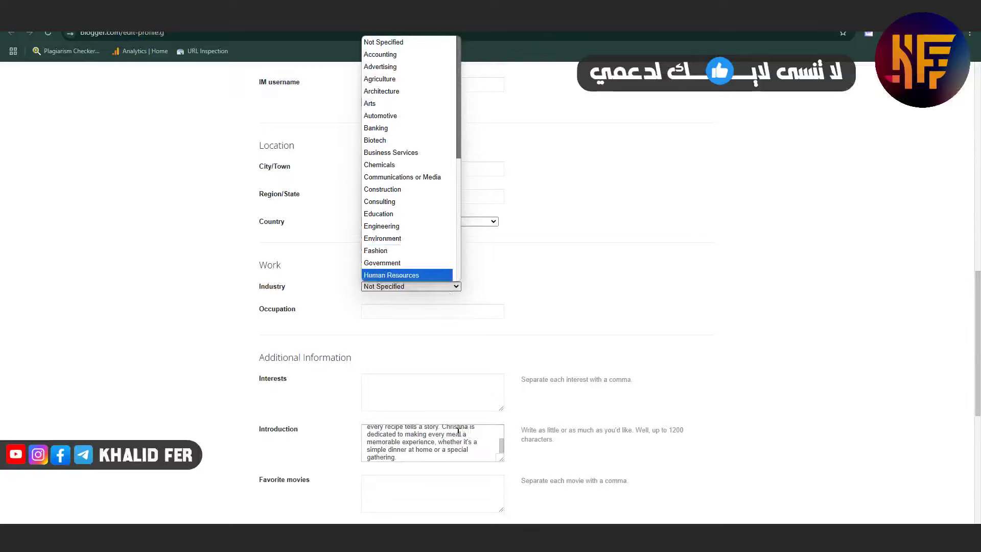
left_click(457, 448)
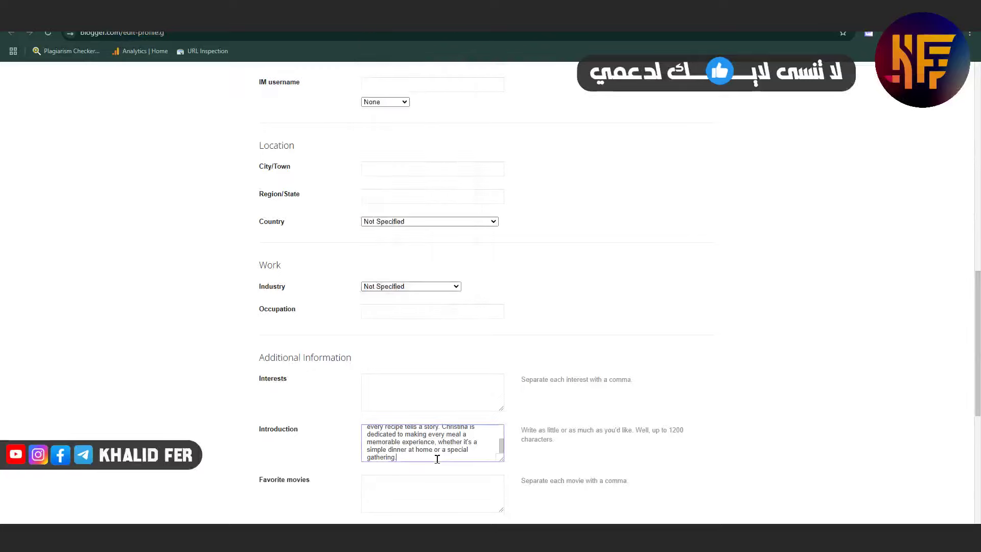
scroll(450, 445, "up", 5)
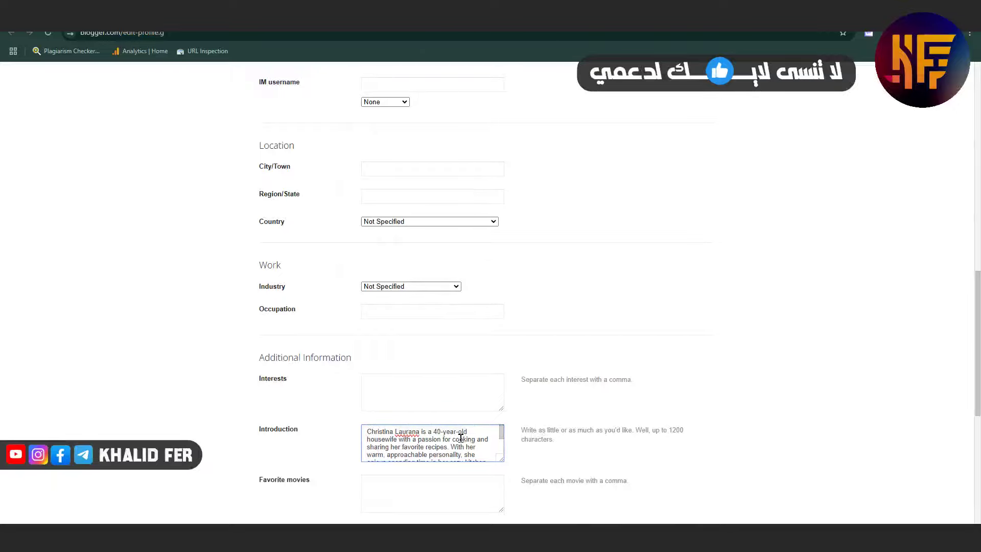
scroll(423, 452, "down", 3)
scroll(421, 317, "down", 5)
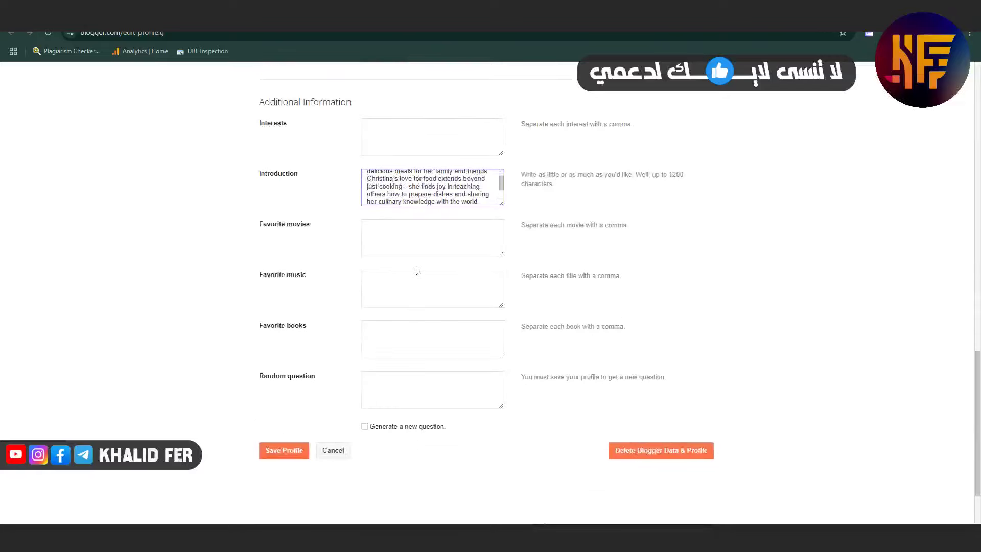
scroll(331, 172, "up", 1)
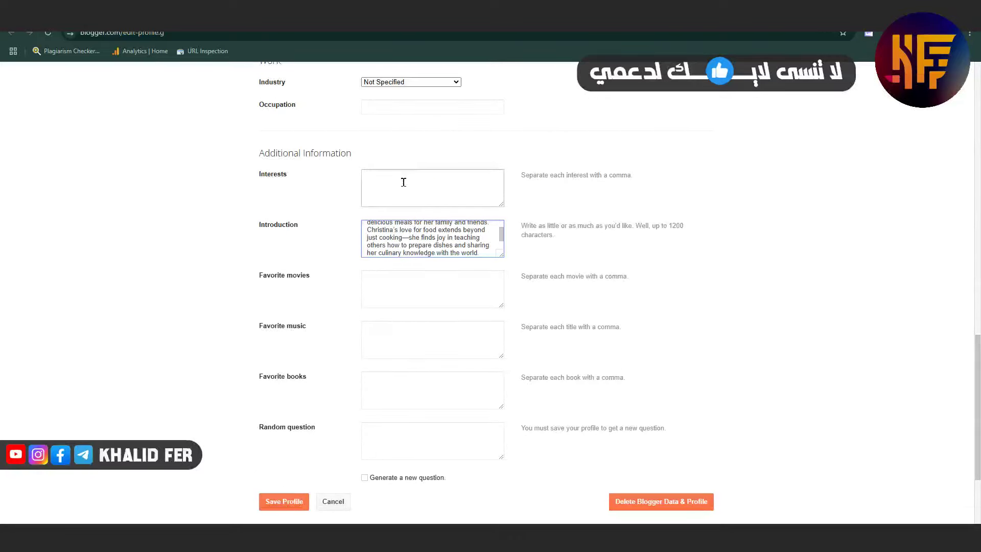
left_click(473, 183)
scroll(467, 186, "up", 2)
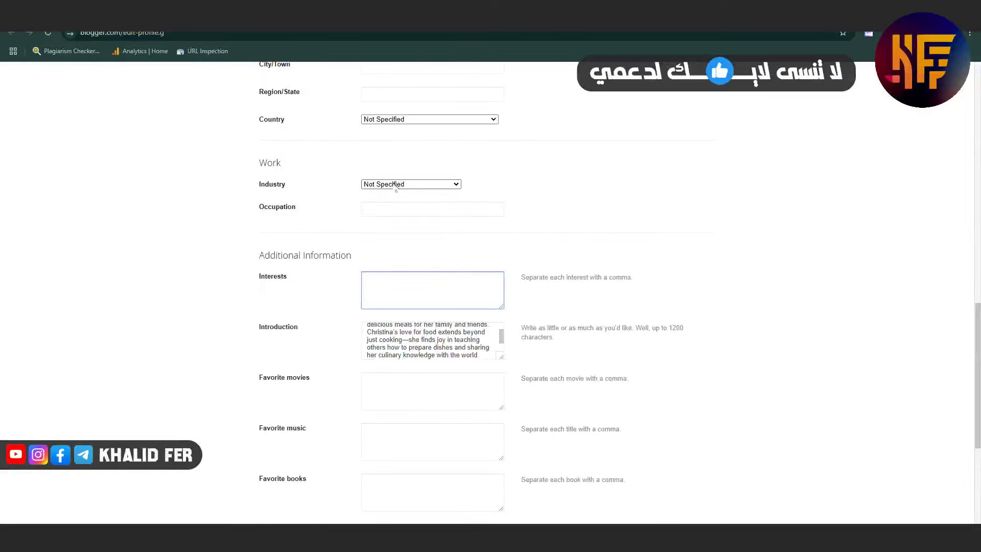
left_click(407, 185)
left_click(410, 189)
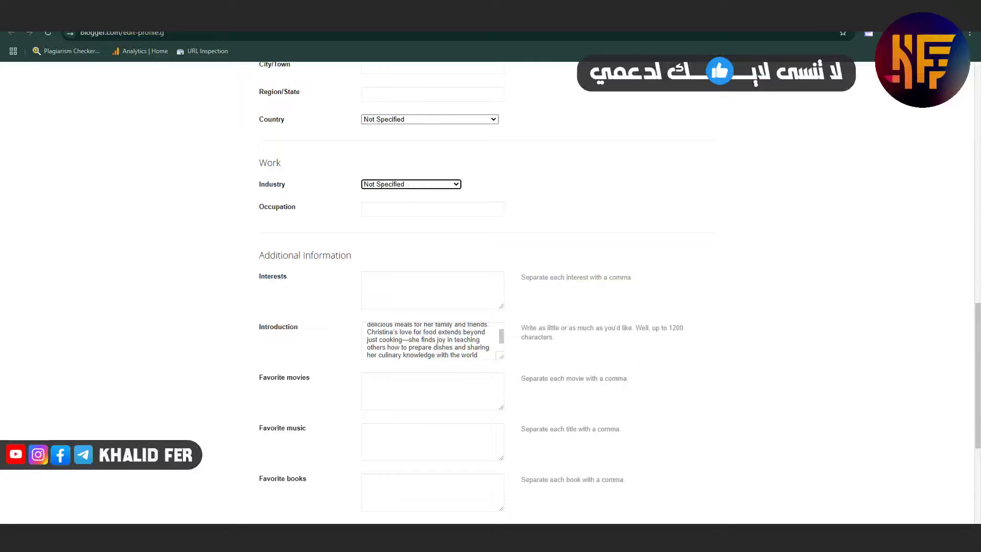
Step: Save the edited user profile
key("ctrl+Tab")
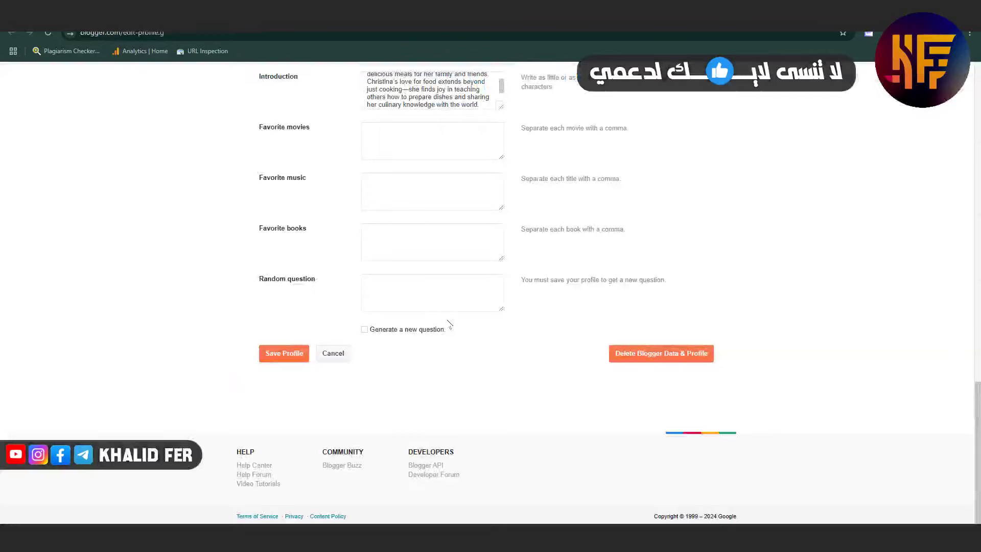
left_click(298, 358)
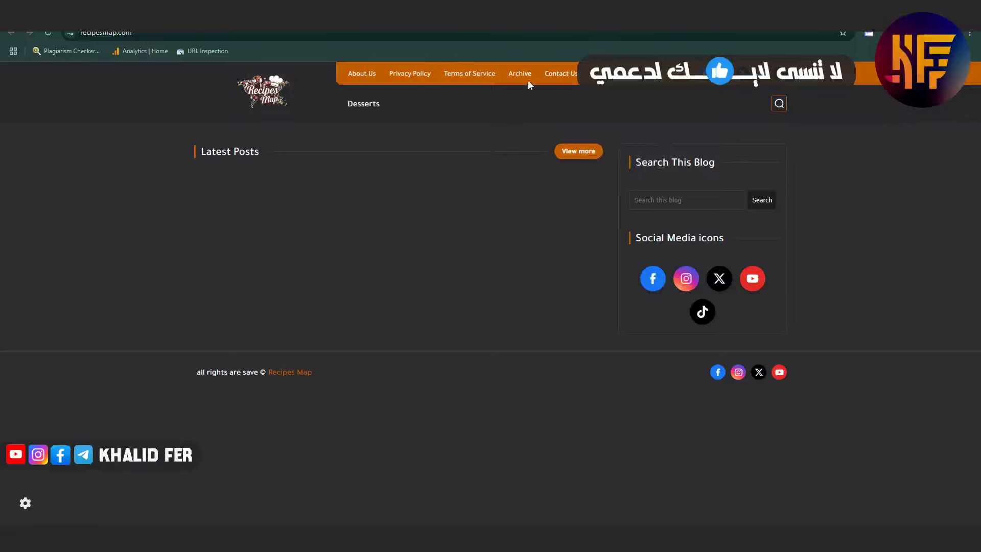
Step: Open the Terms of Service page on the Recipes Map site and inspect the author's photo and name beneath the title
left_click(465, 73)
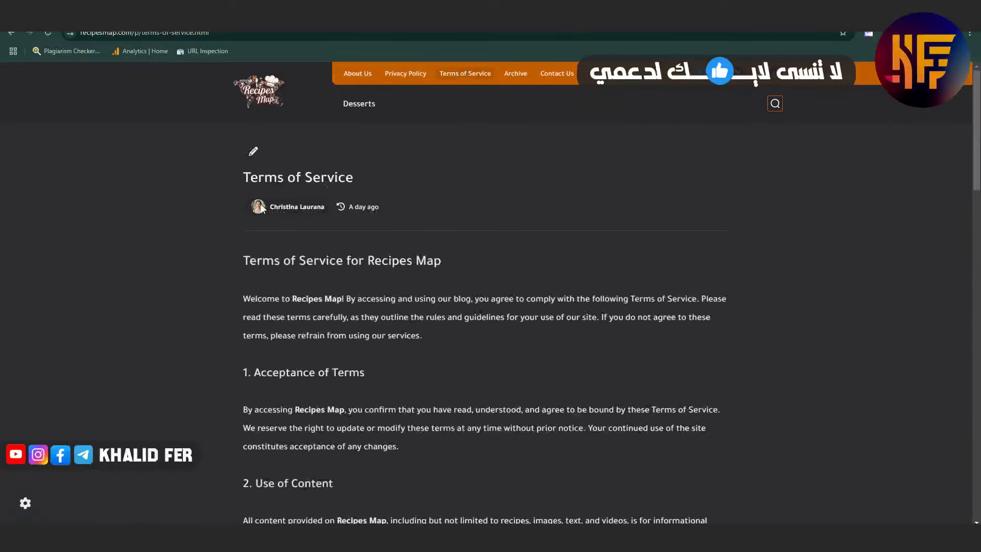
scroll(261, 214, "up", 6)
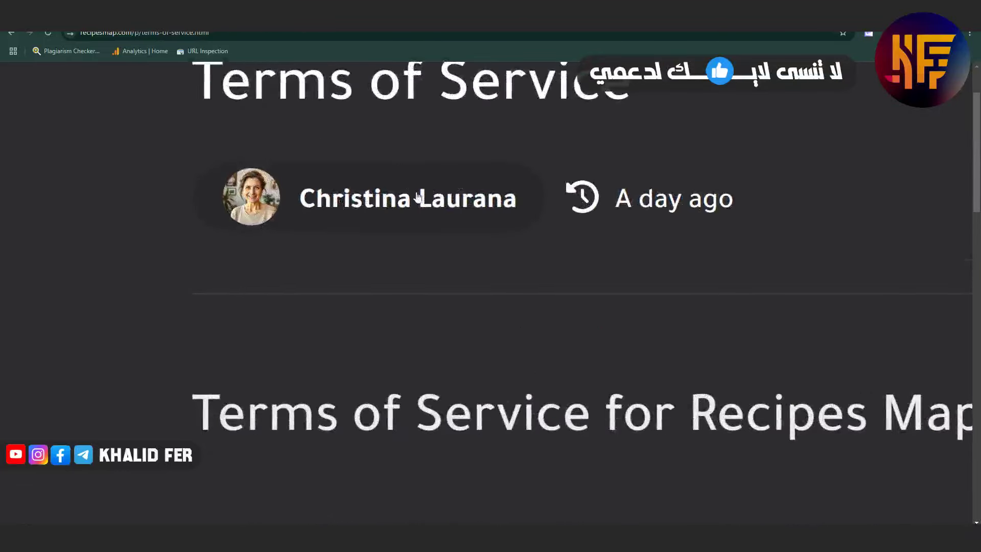
scroll(357, 193, "down", 5)
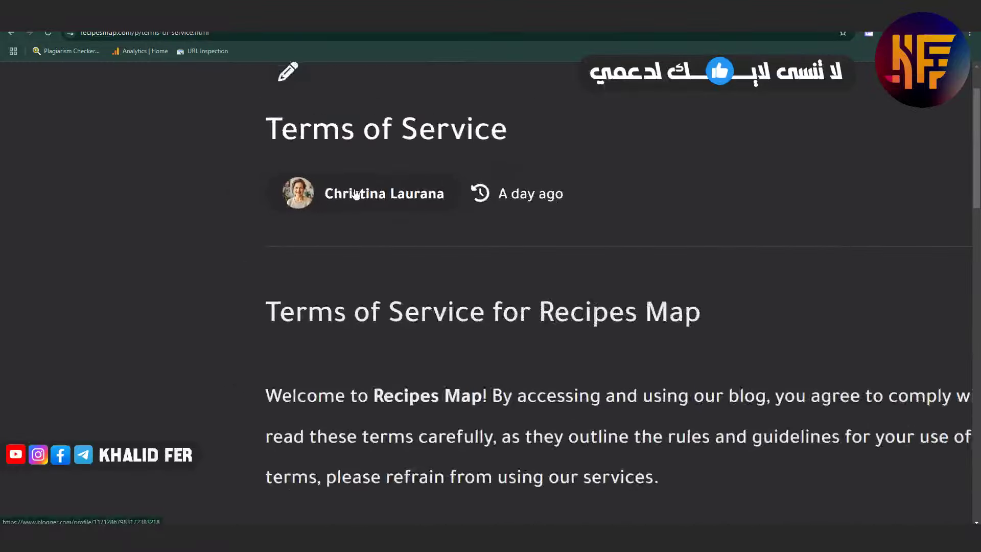
Step: Review the Terms of Service page down to its Contact Us section and return to the beginning of the page
scroll(368, 186, "down", 5)
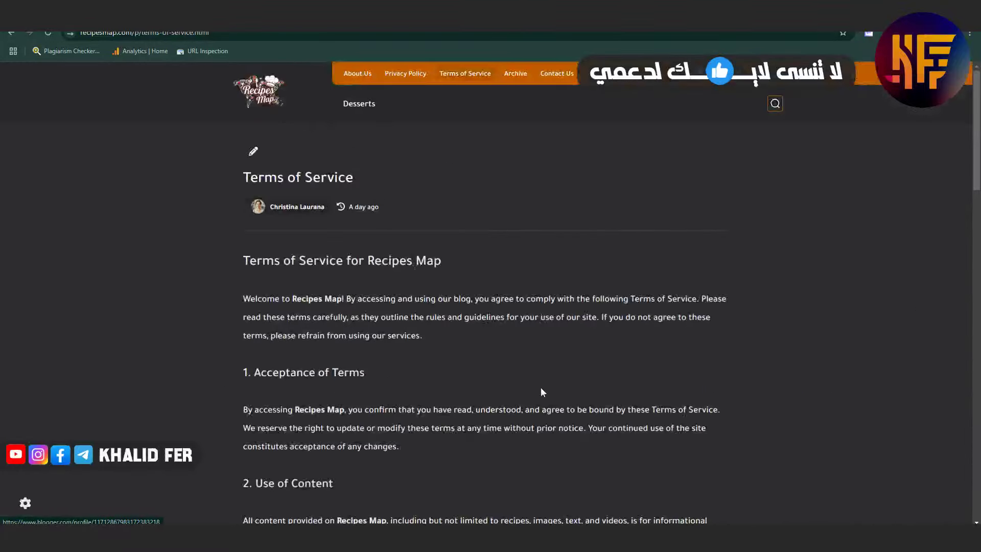
scroll(542, 391, "down", 20)
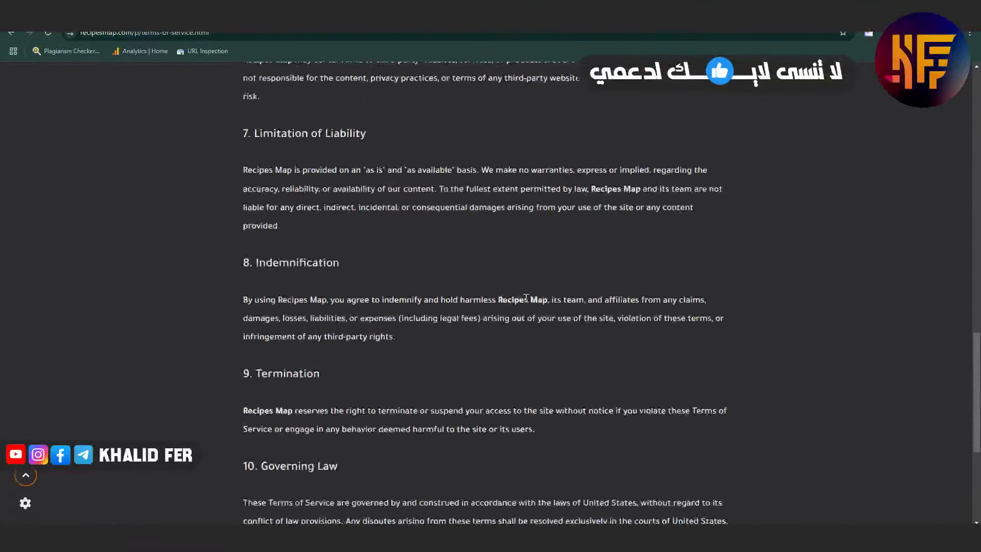
scroll(526, 297, "down", 2)
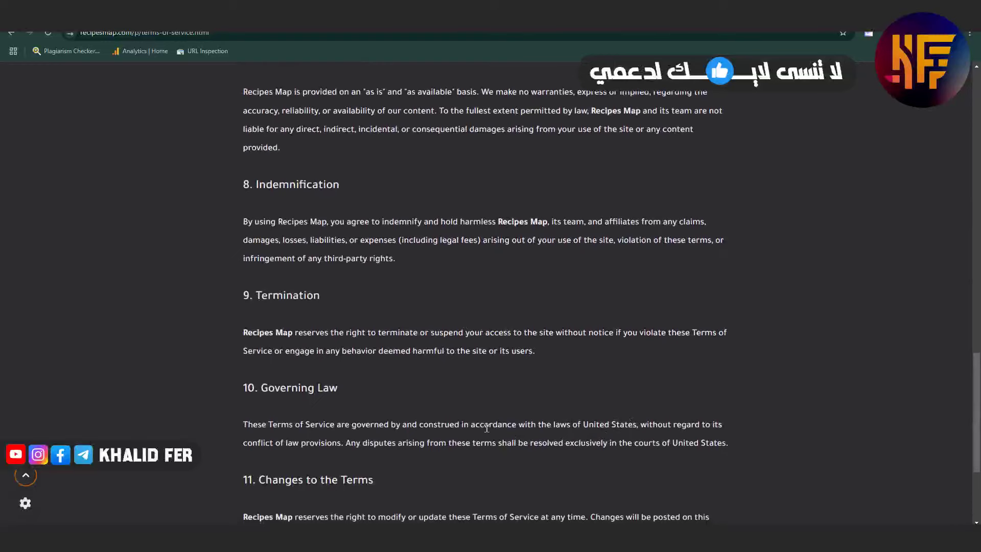
scroll(487, 427, "down", 4)
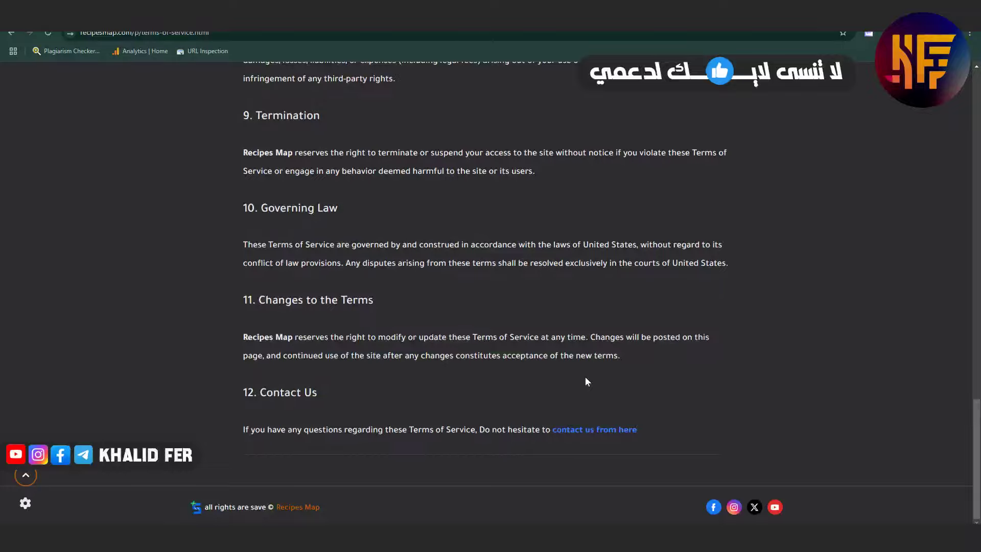
scroll(601, 241, "up", 9)
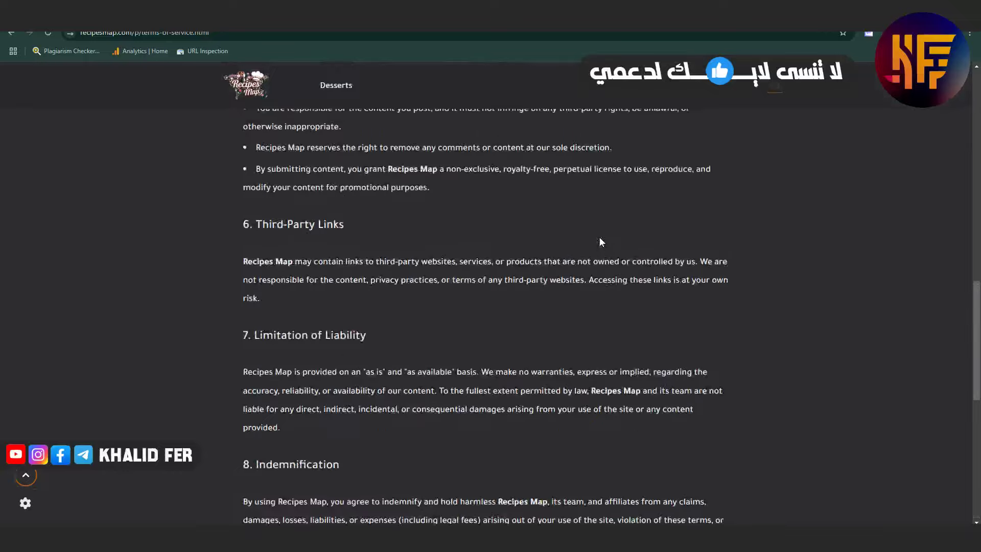
scroll(601, 242, "up", 10)
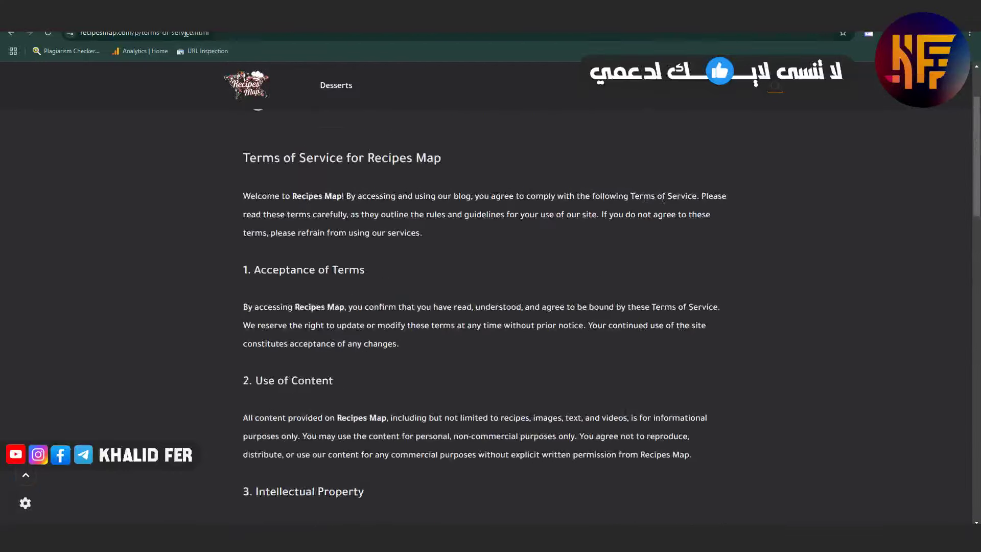
Step: Open the Recipes Map blog's layout in Blogger and bring up the image settings of the Main menu Mopile Logo gadget
key("ctrl+shift+Tab")
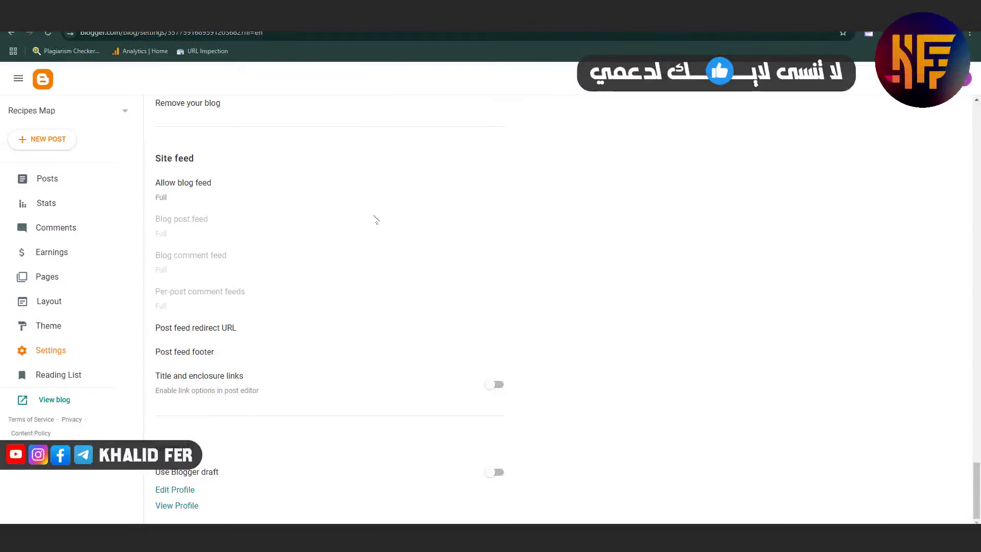
scroll(375, 219, "up", 10)
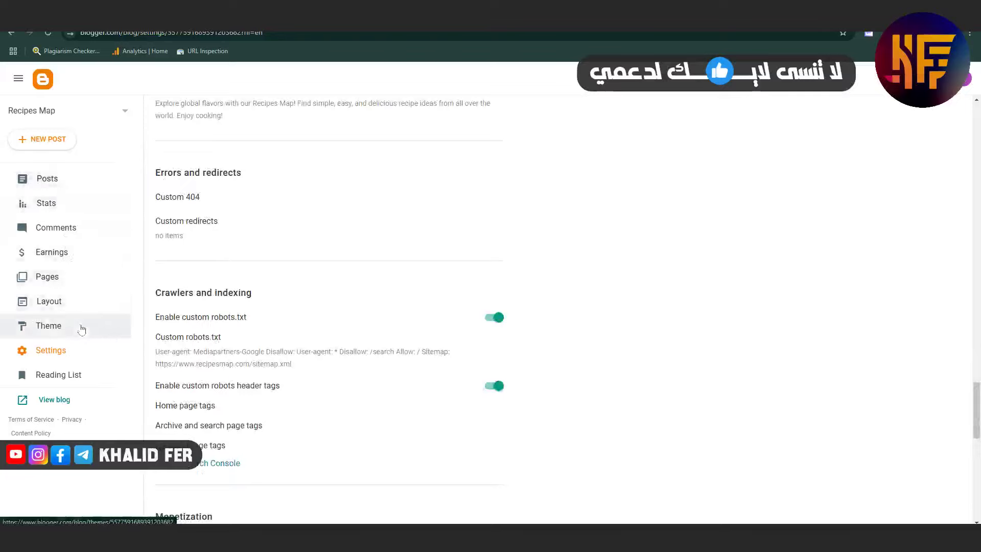
left_click(77, 302)
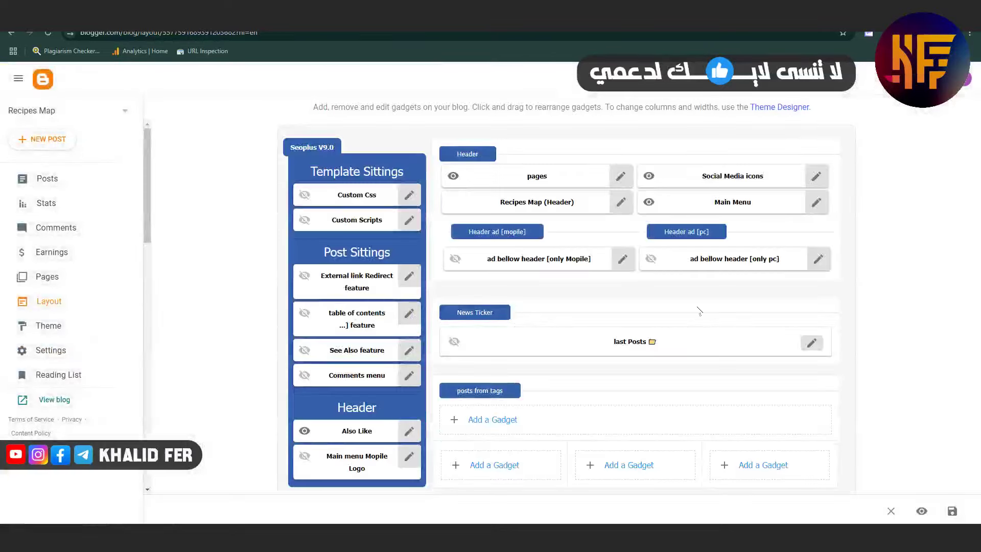
scroll(700, 311, "down", 2)
left_click(410, 355)
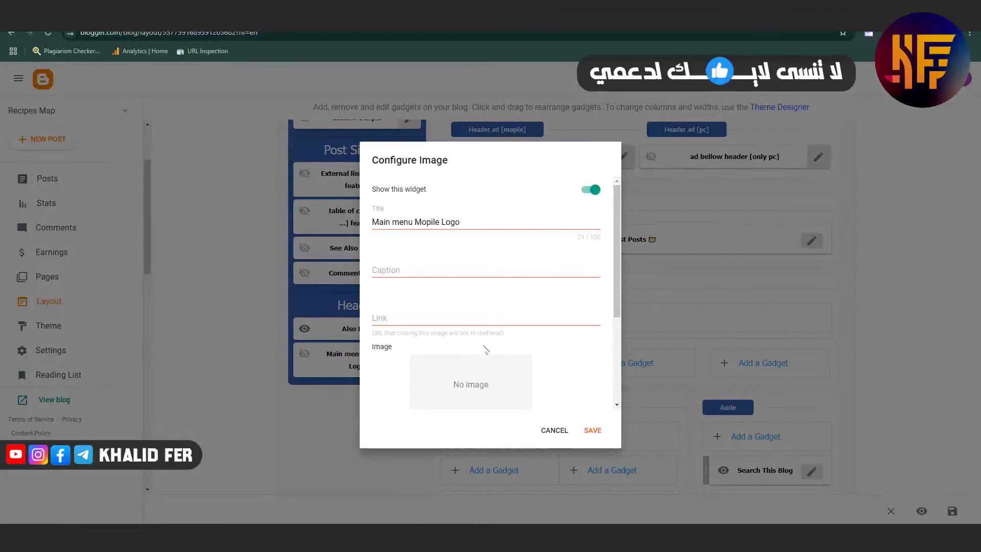
scroll(486, 350, "down", 3)
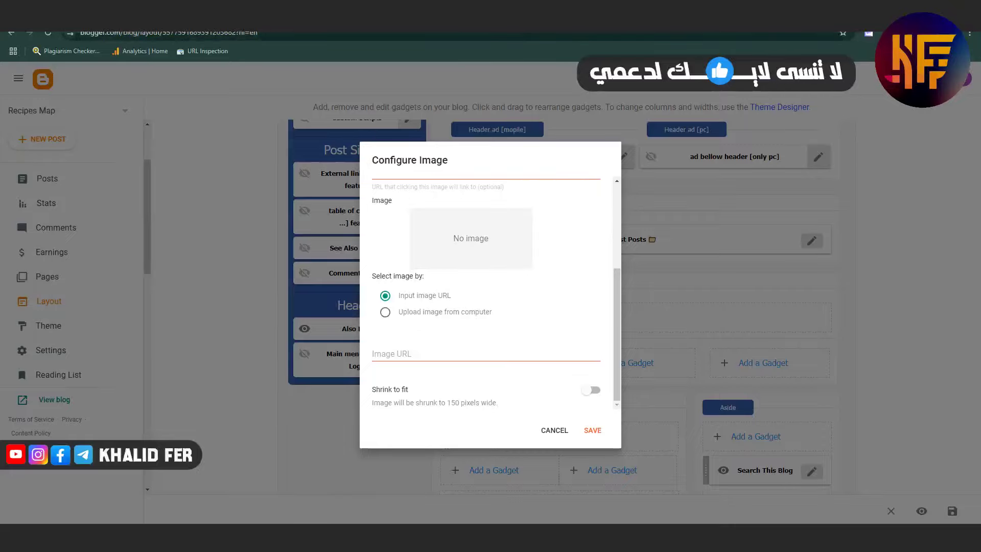
Step: Preview the Recipes Map site at a mobile width of 400 and inspect the home page's side menu
key("ctrl+Tab")
key("ctrl+shift+i")
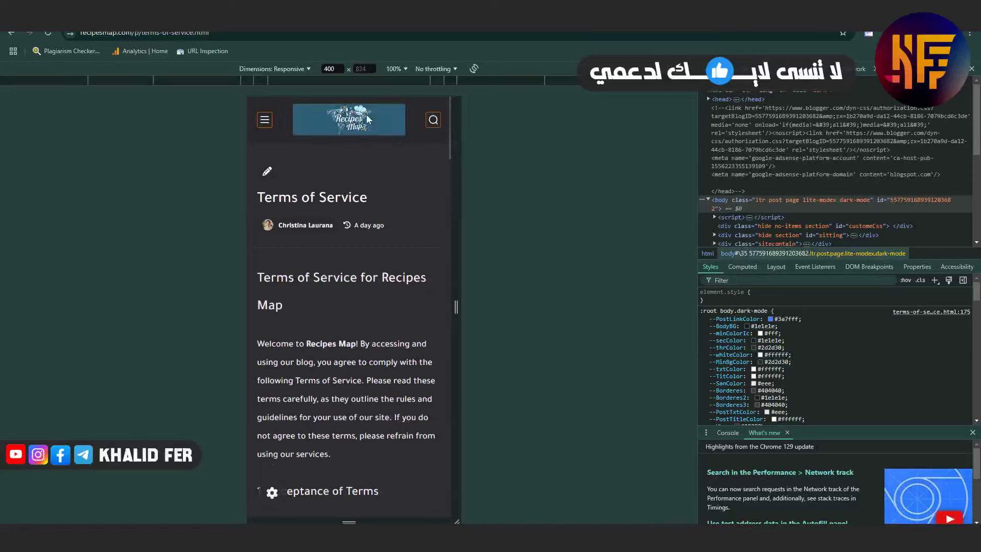
scroll(384, 300, "down", 5)
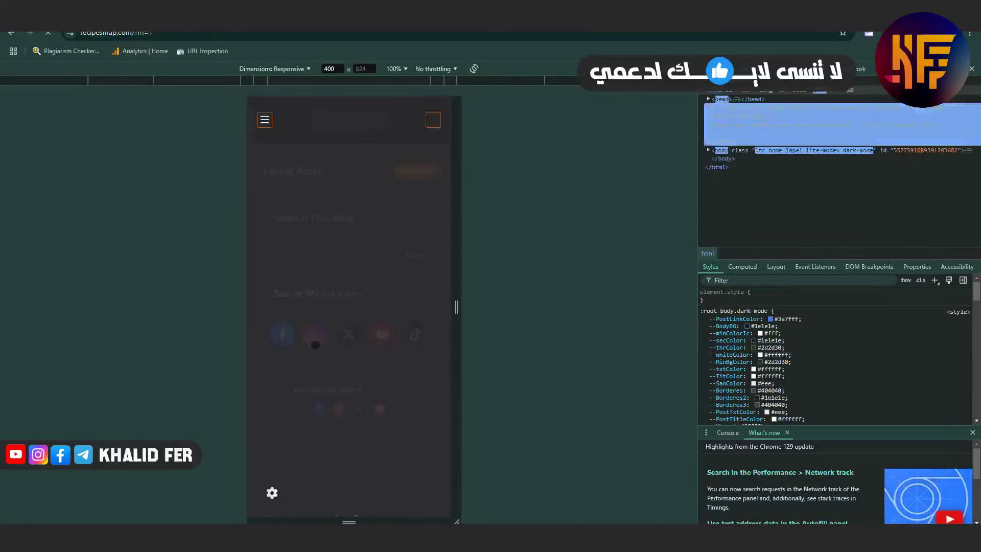
left_click(265, 119)
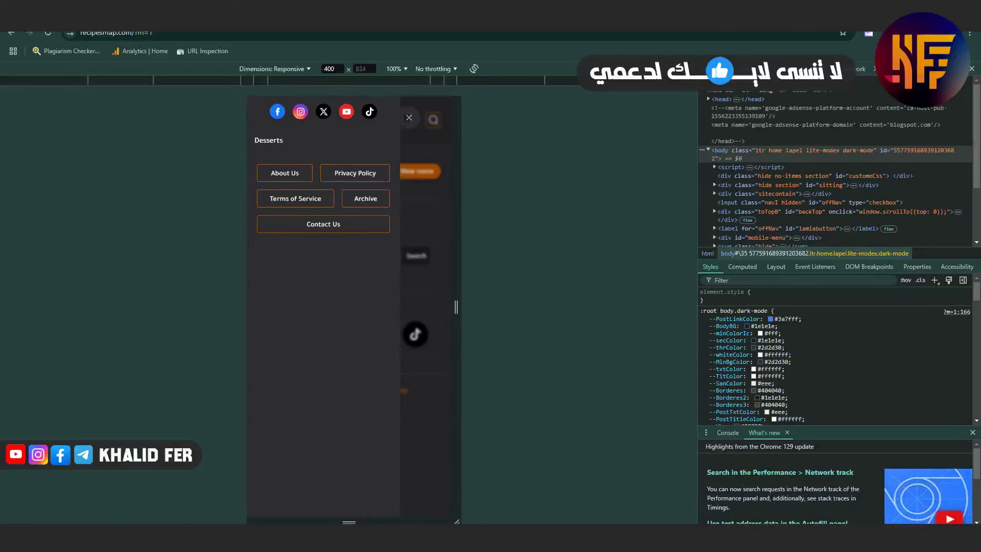
left_click(409, 117)
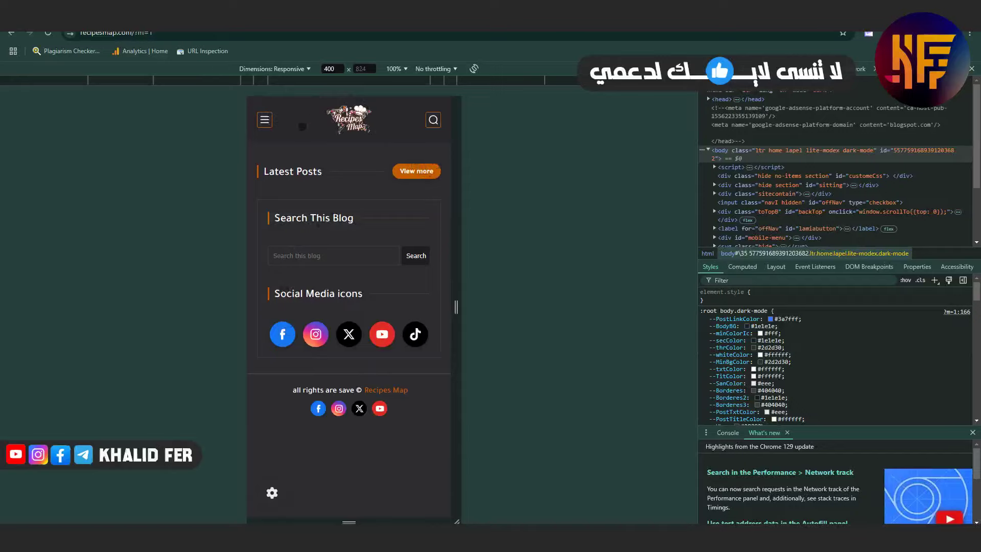
left_click(264, 120)
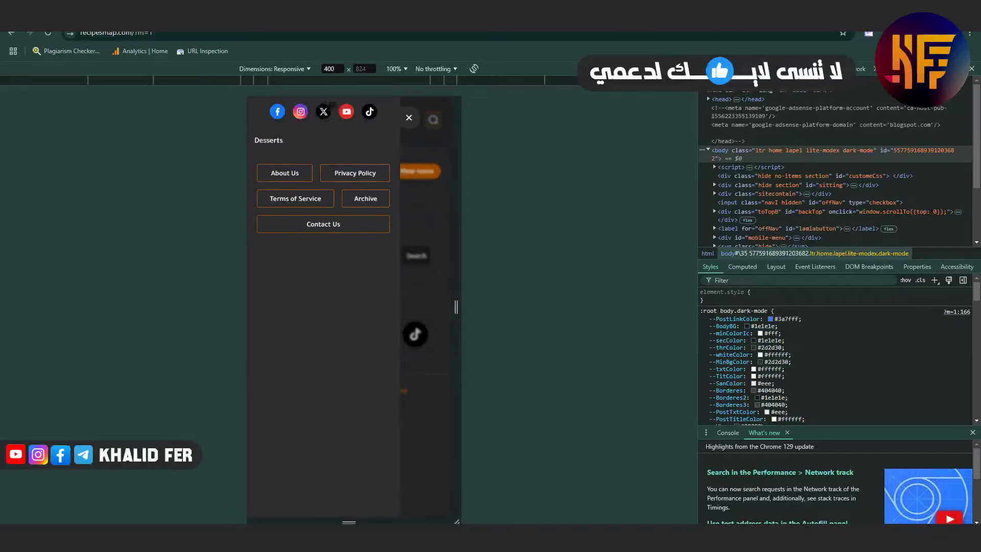
Step: Return to the blog layout, paste the copied logo address as the Main menu Mopile Logo gadget's image URL, and save the gadget
key("ctrl+Tab")
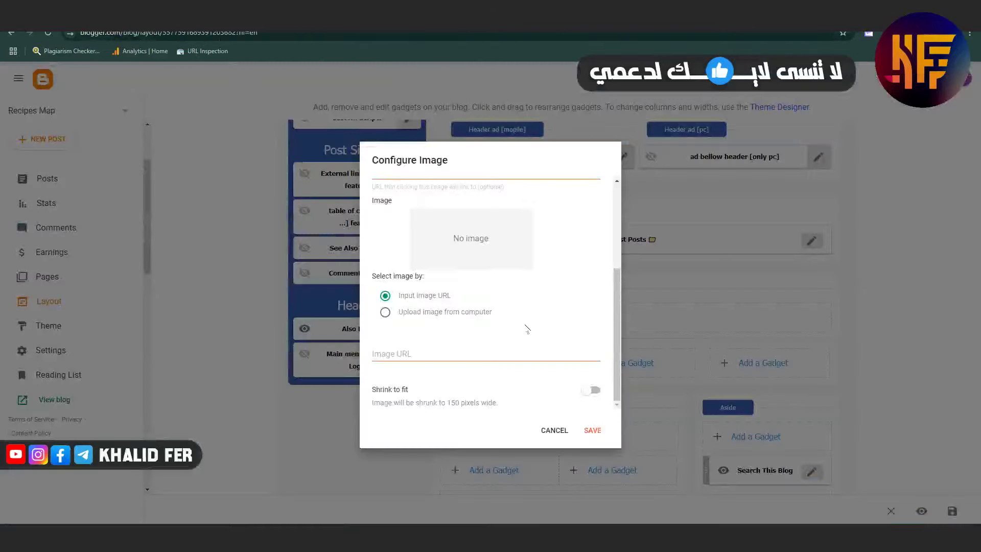
left_click(546, 430)
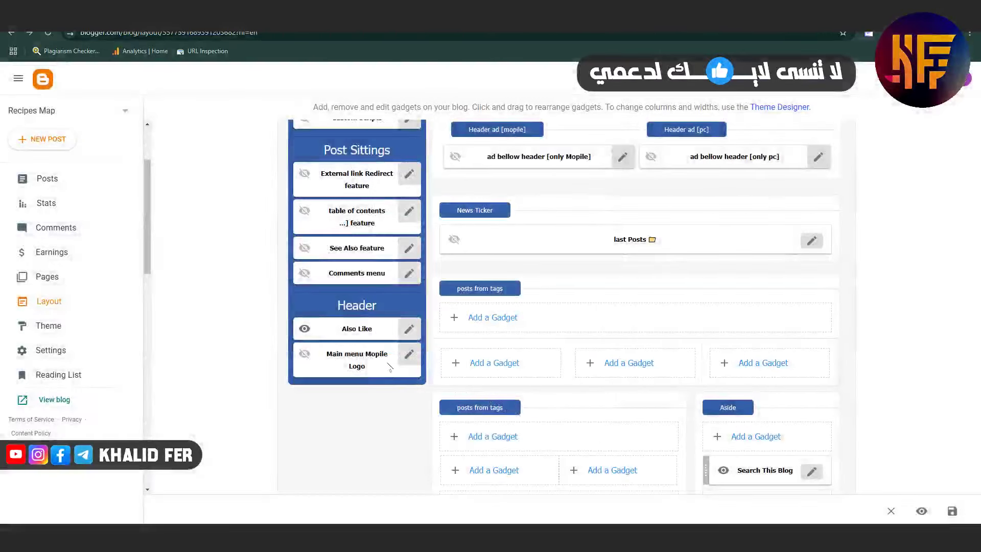
left_click(400, 360)
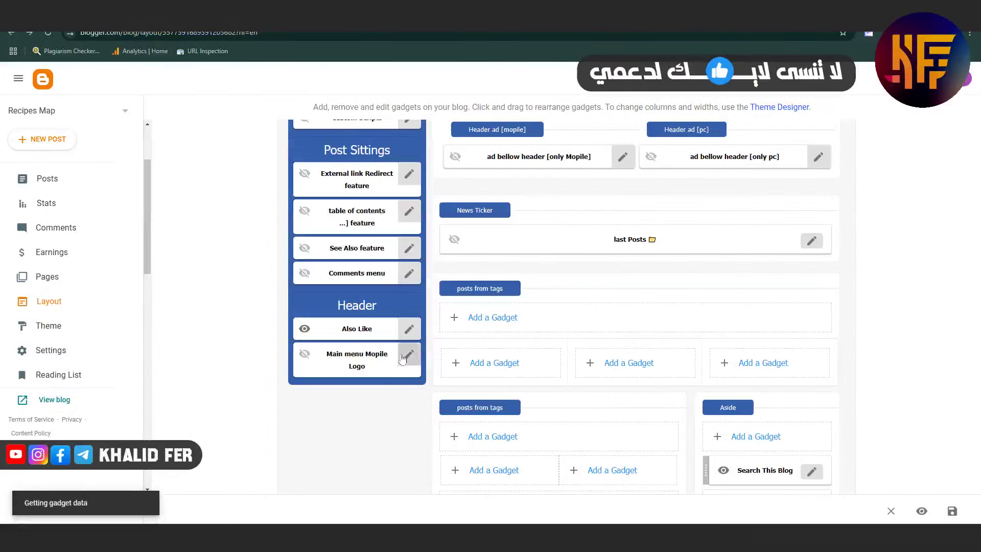
scroll(503, 338, "down", 3)
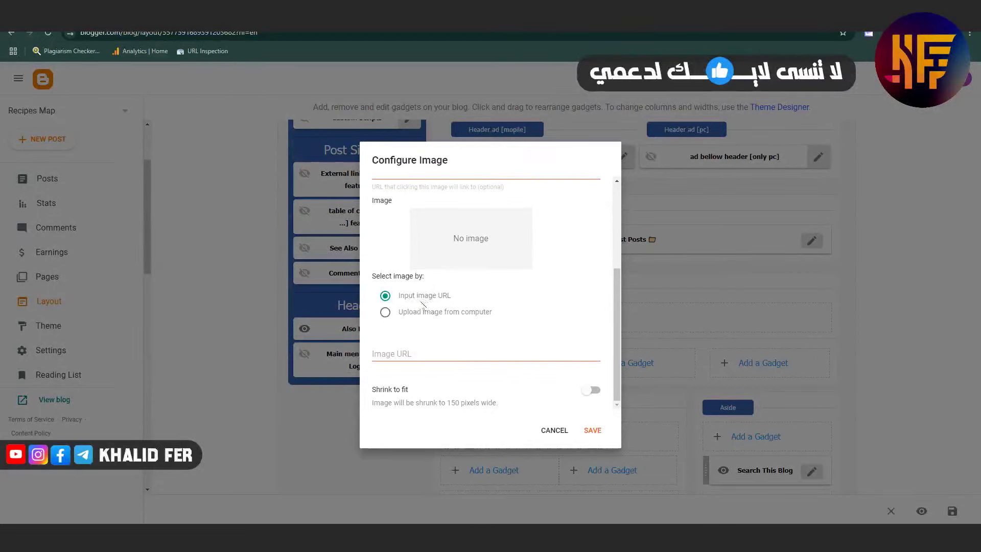
left_click(403, 356)
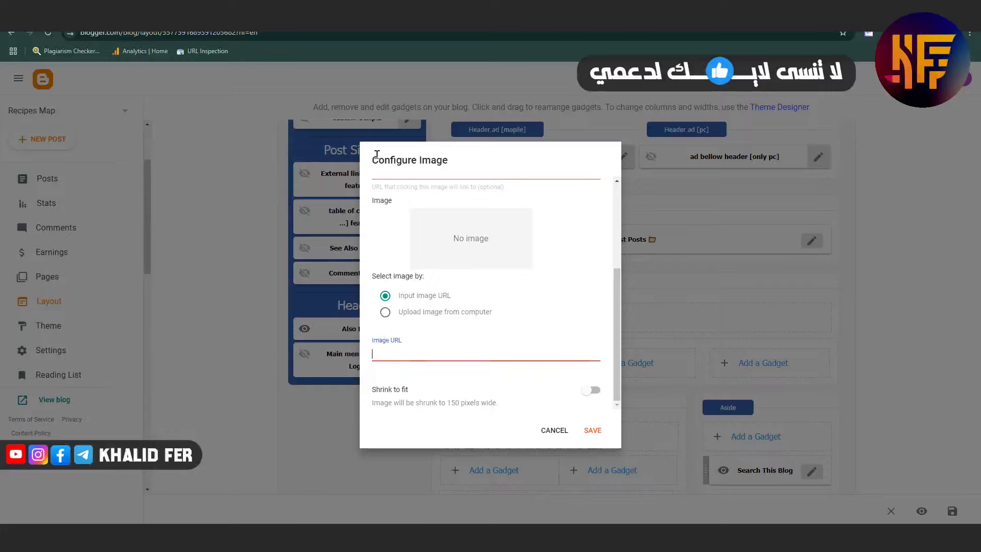
right_click(454, 344)
right_click(418, 358)
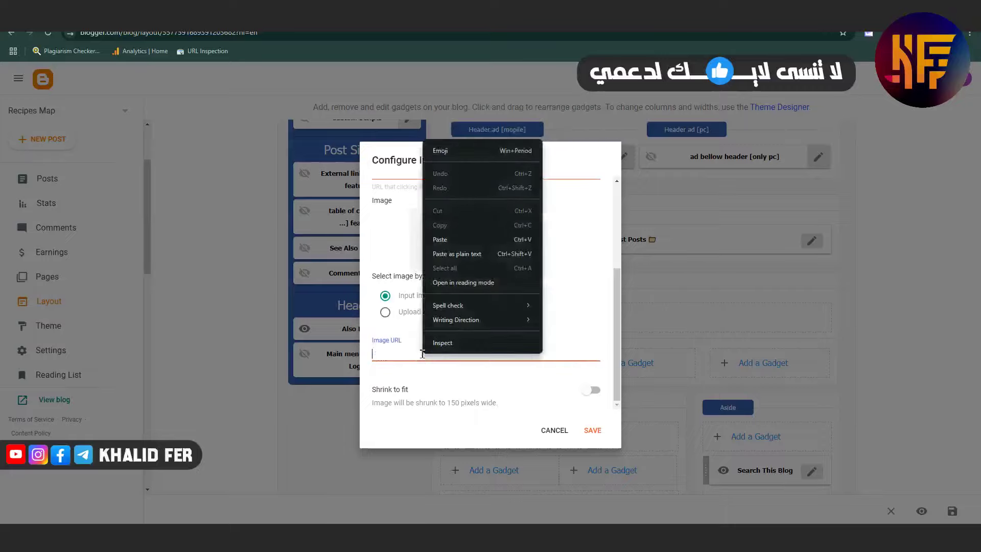
left_click(443, 248)
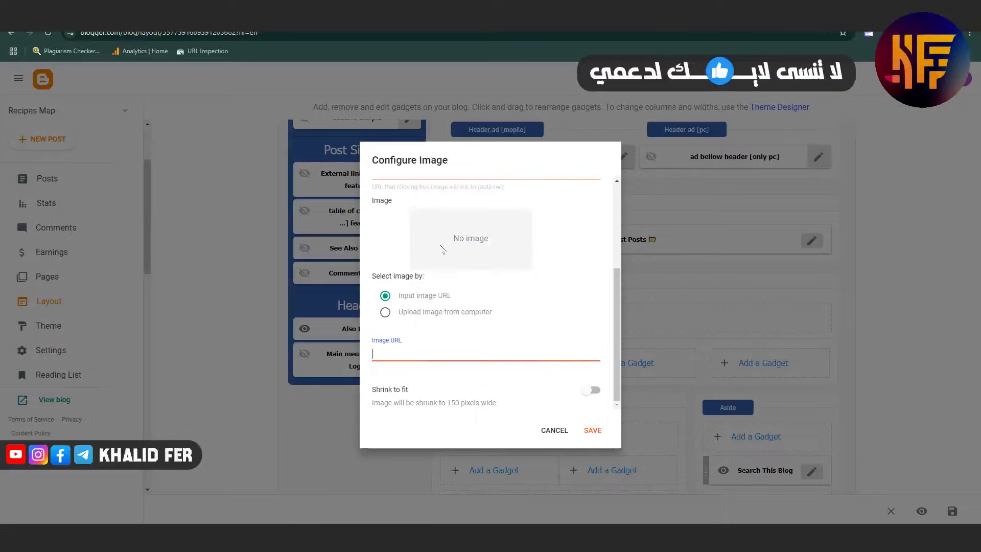
left_click(594, 431)
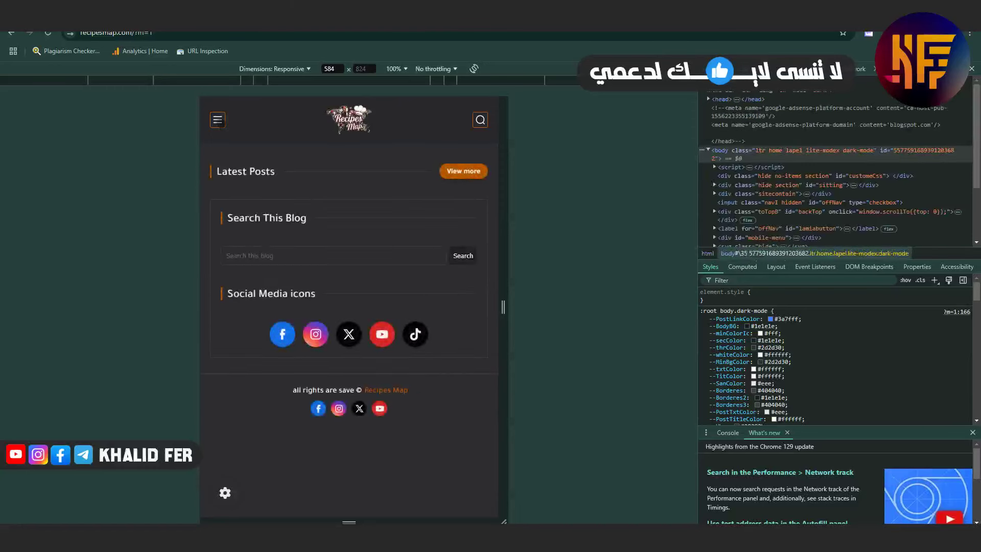
Step: Check the logo in the side menu of the mobile preview, close the menu, and return to Blogger
left_click(217, 119)
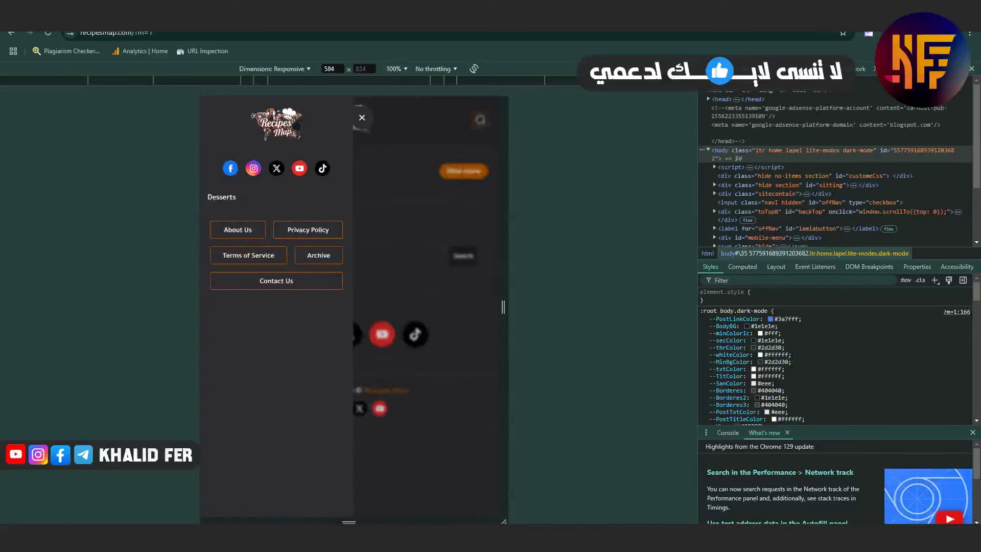
left_click(362, 117)
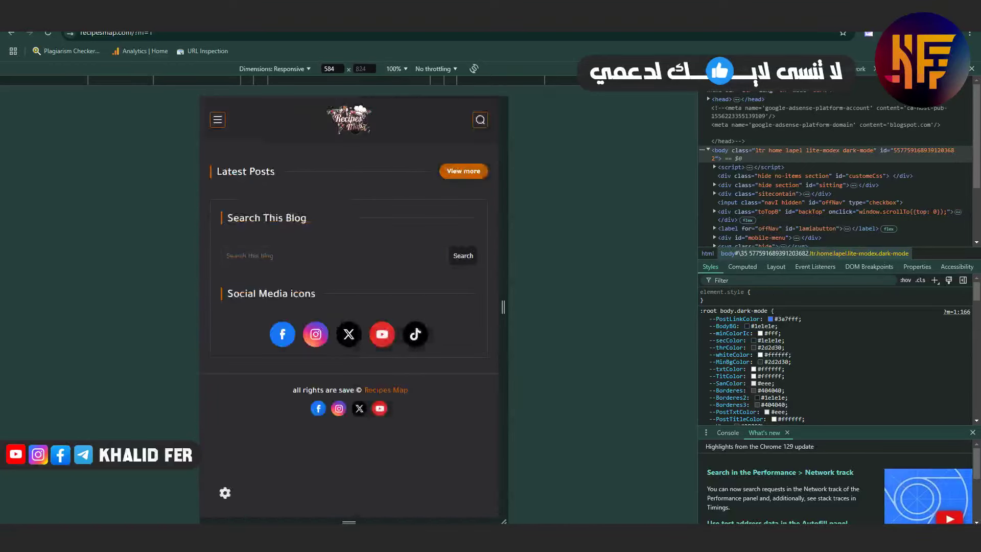
key("ctrl+Tab")
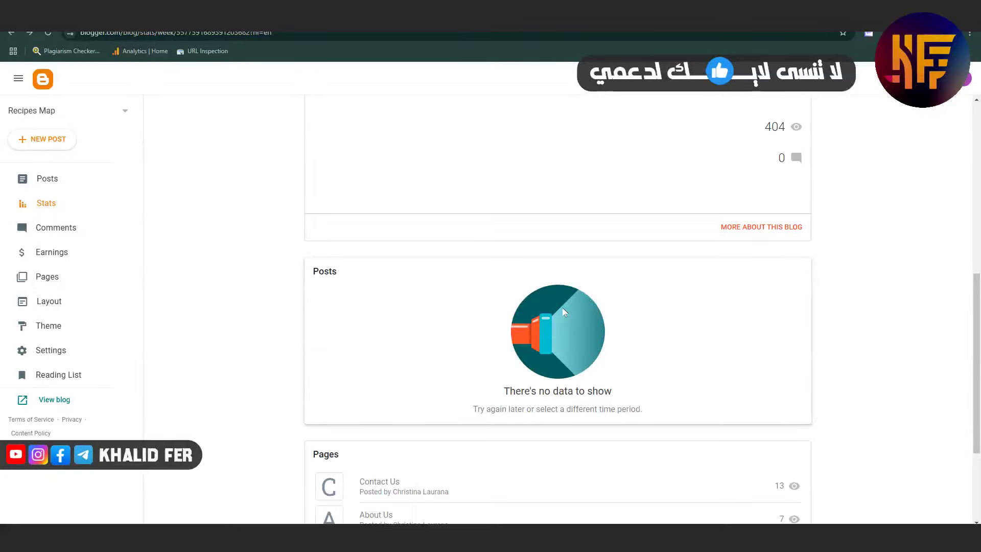